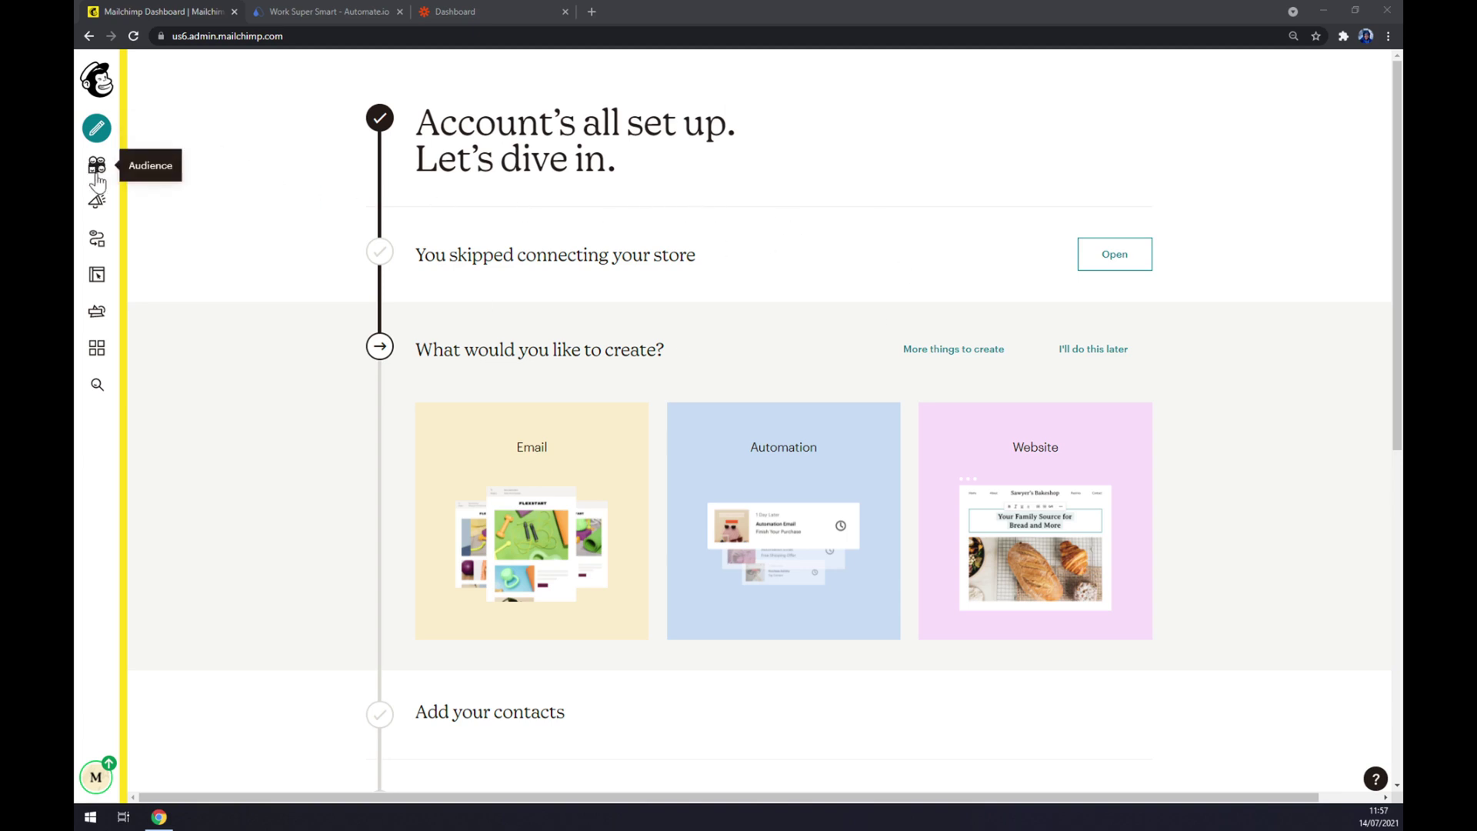
# Step: Open the Facebook integration details in Mailchimp's Integrations category, then go to the Automate.io tab
pyautogui.click(97, 348)
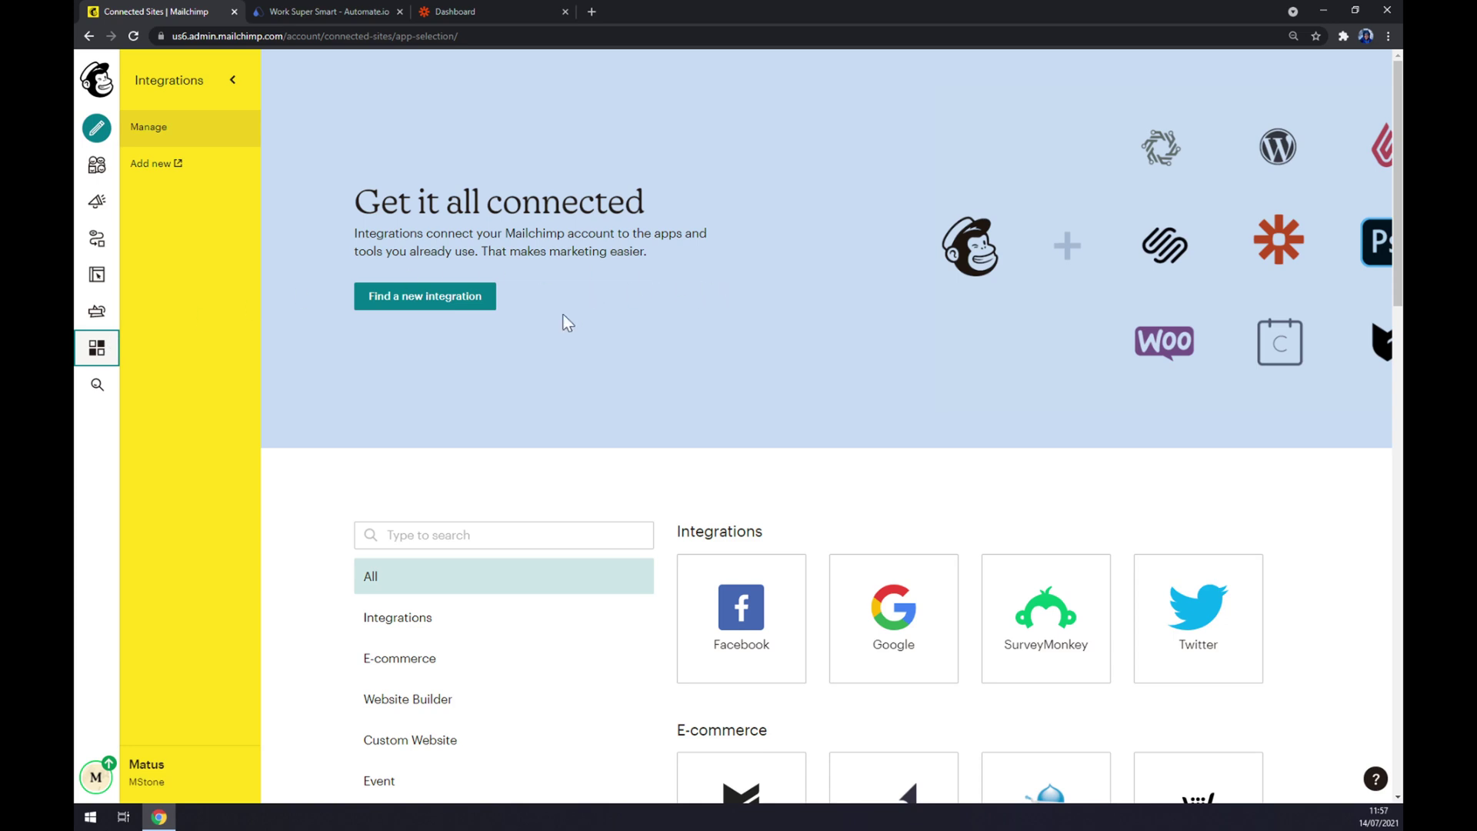
pyautogui.scroll(-3, 565, 320)
pyautogui.click(399, 338)
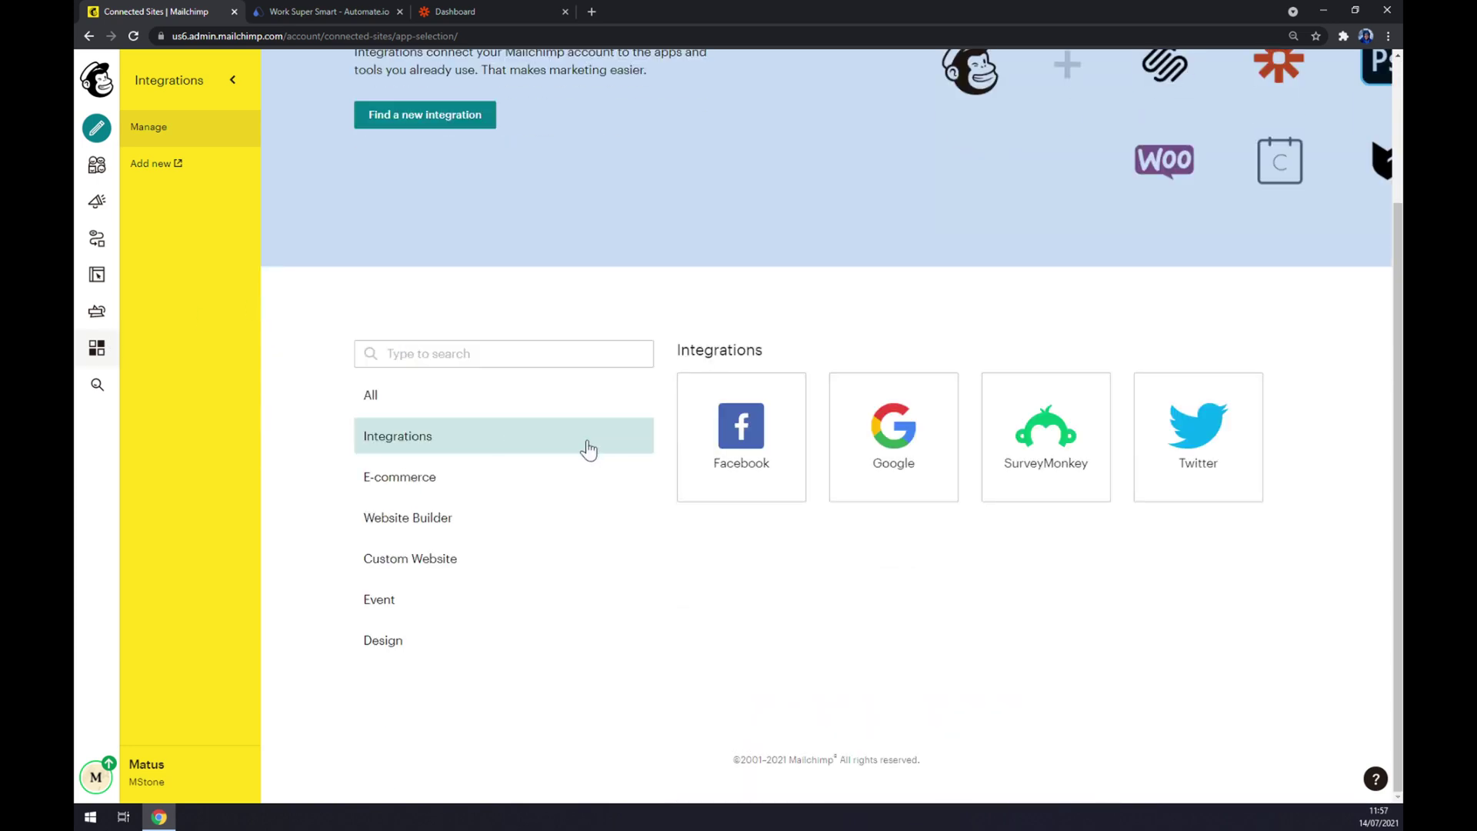
pyautogui.click(742, 450)
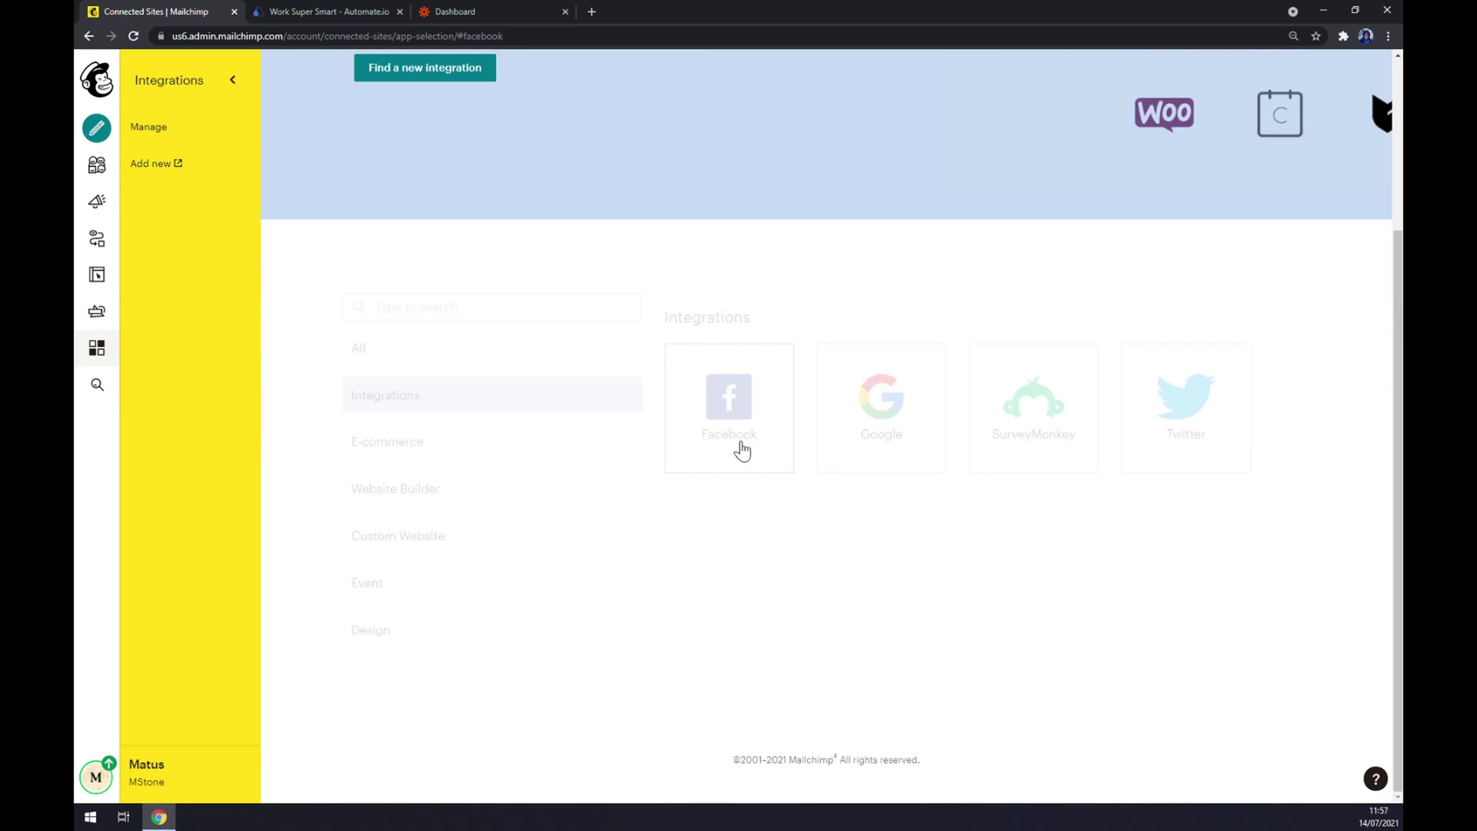
pyautogui.scroll(-2, 740, 450)
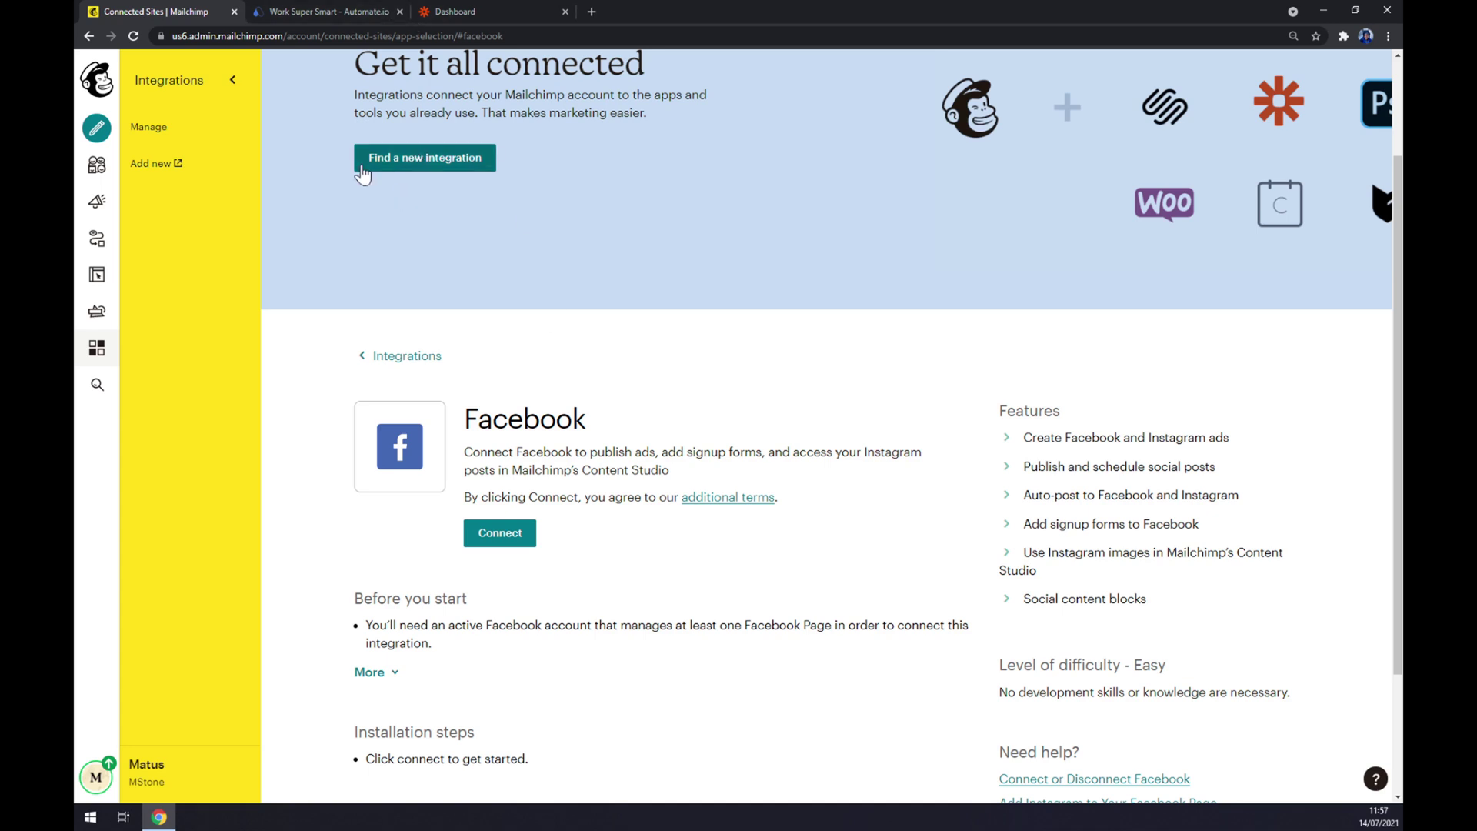
pyautogui.click(316, 11)
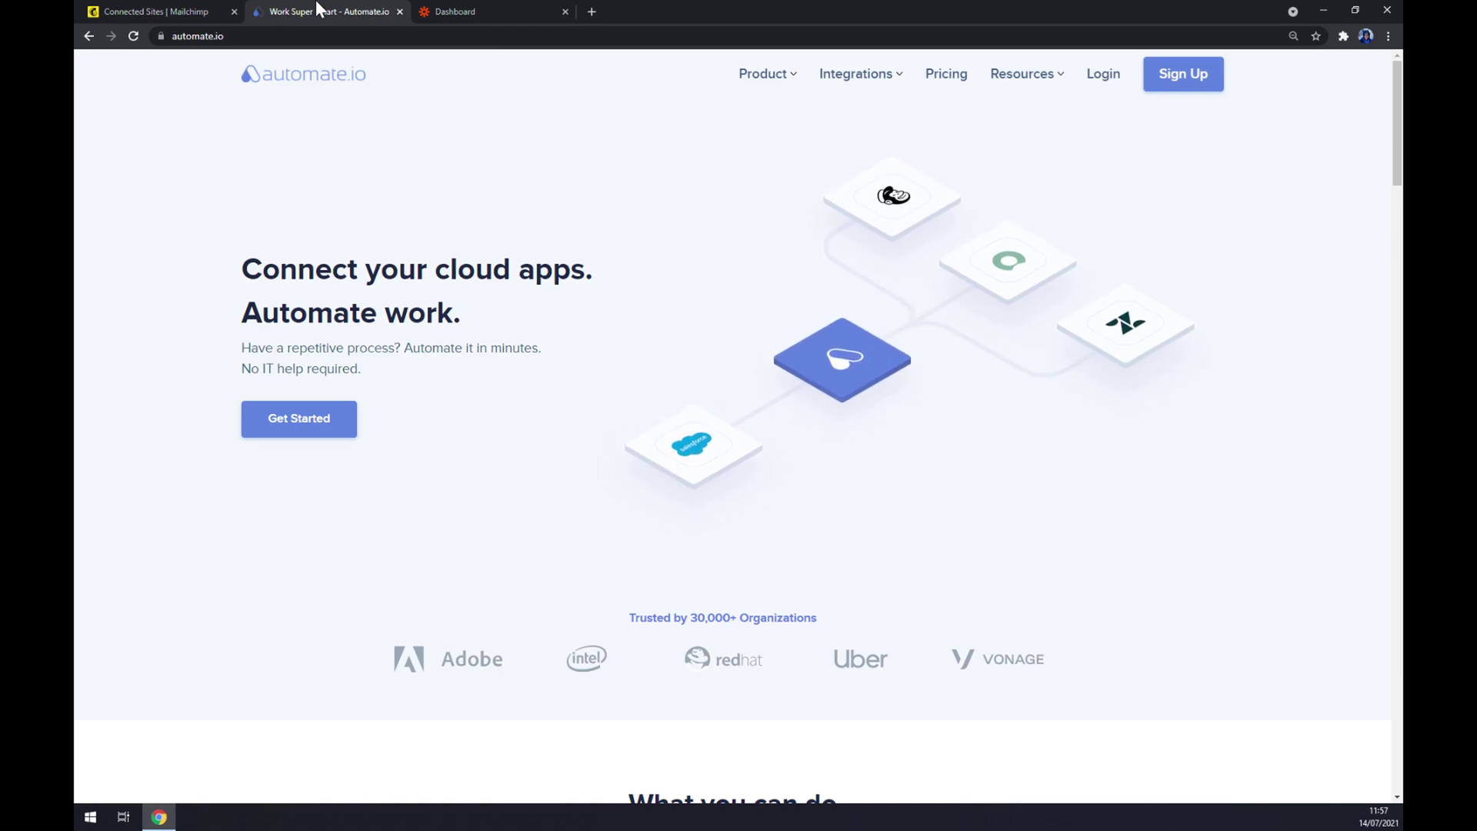
# Step: Find Mailchimp among Automate.io's app integrations and filter its connectable apps by 'face'
pyautogui.moveTo(870, 90)
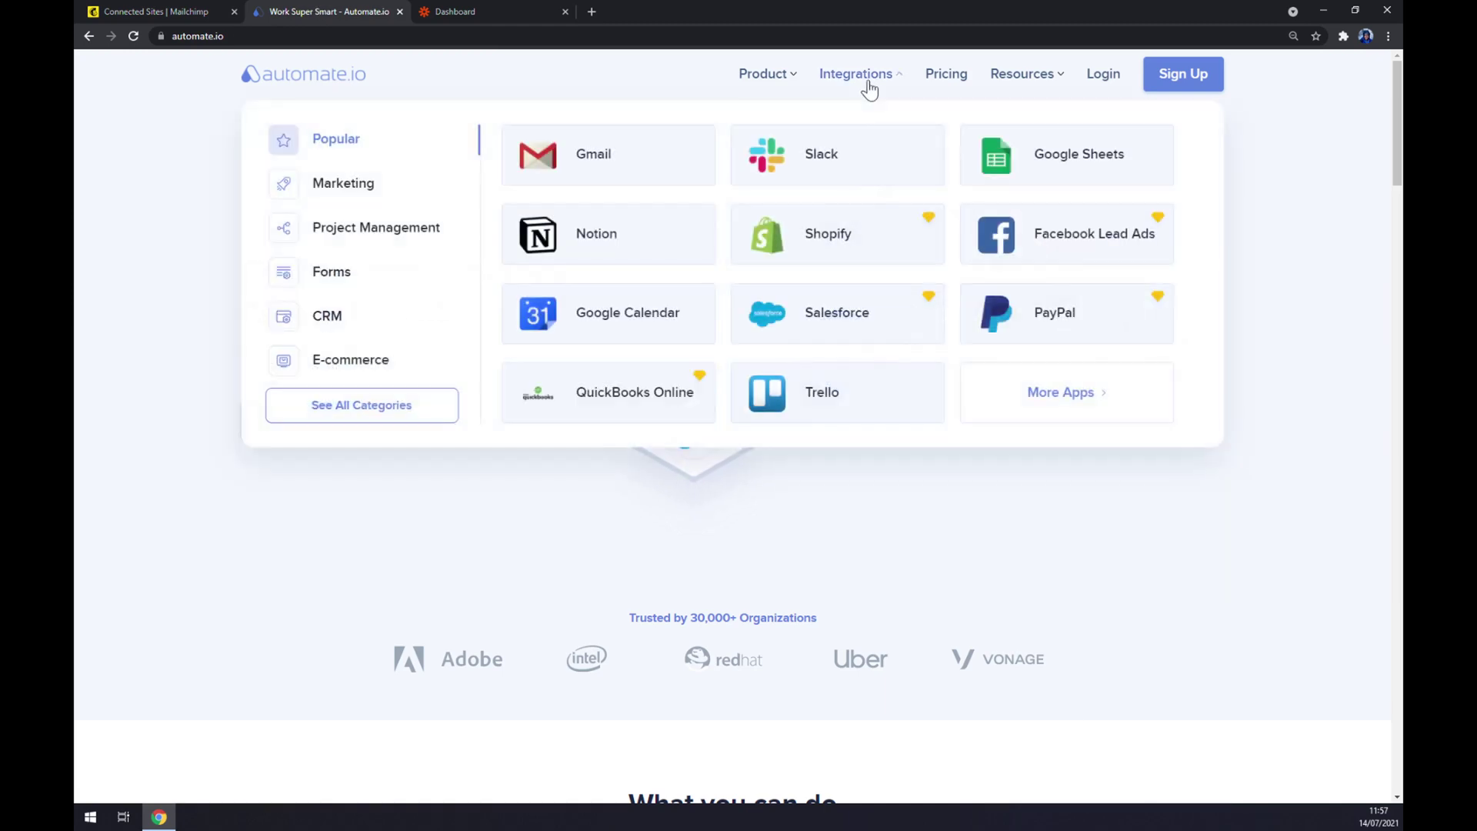
pyautogui.click(369, 420)
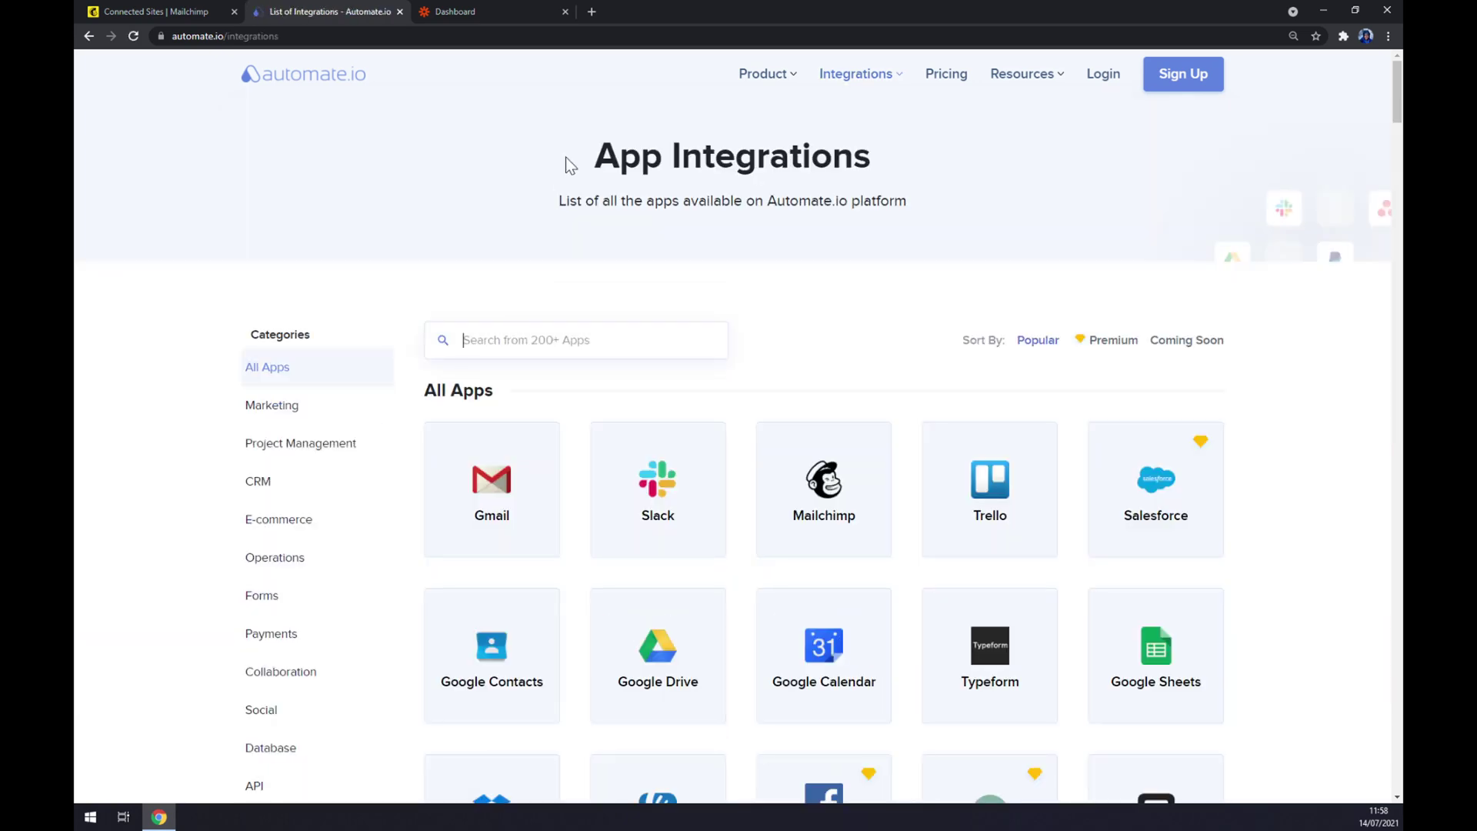
pyautogui.moveTo(569, 162); pyautogui.dragTo(920, 215)
pyautogui.click(810, 243)
pyautogui.write('mailchimp')
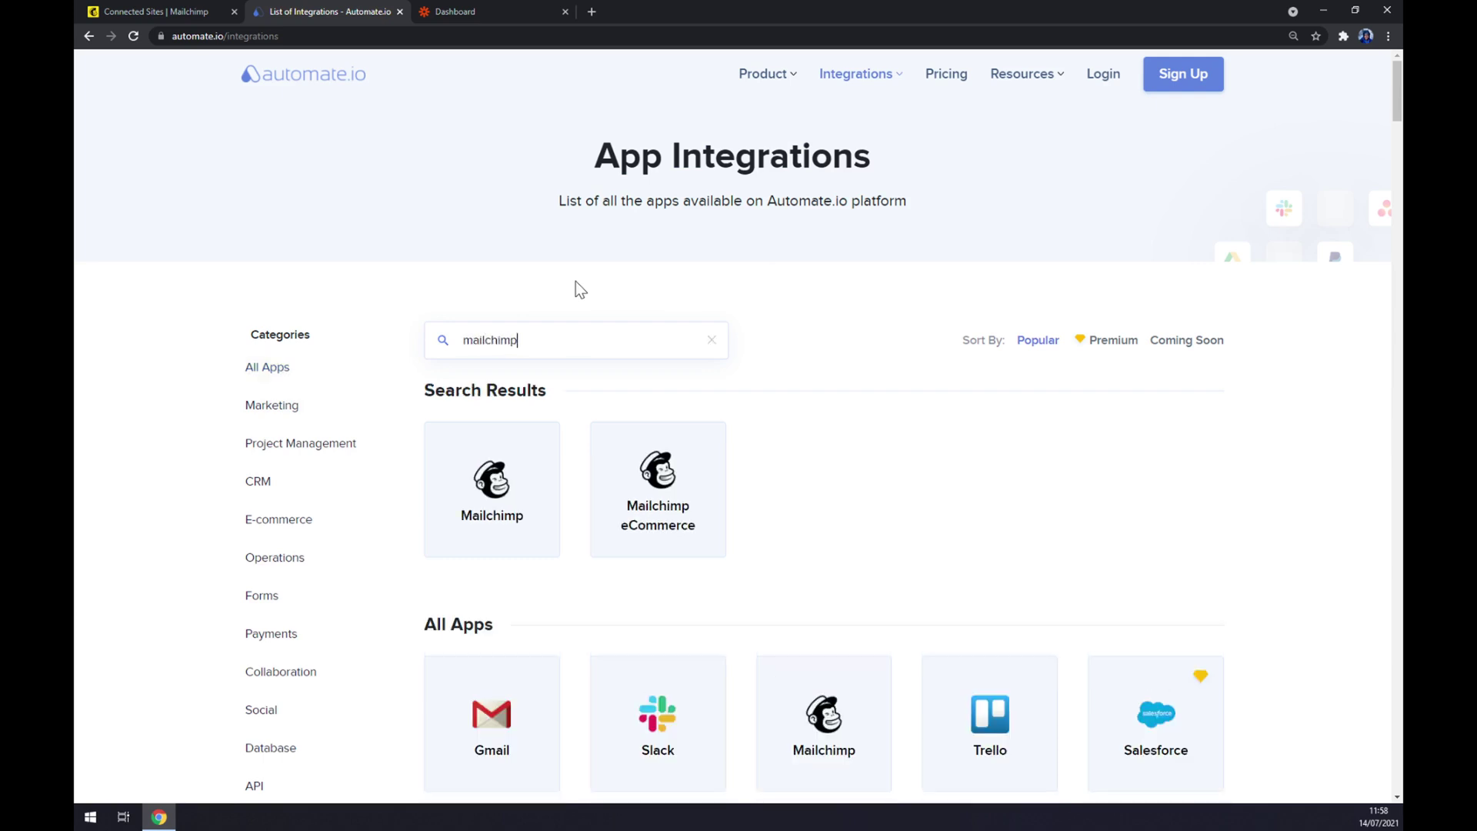
pyautogui.click(500, 485)
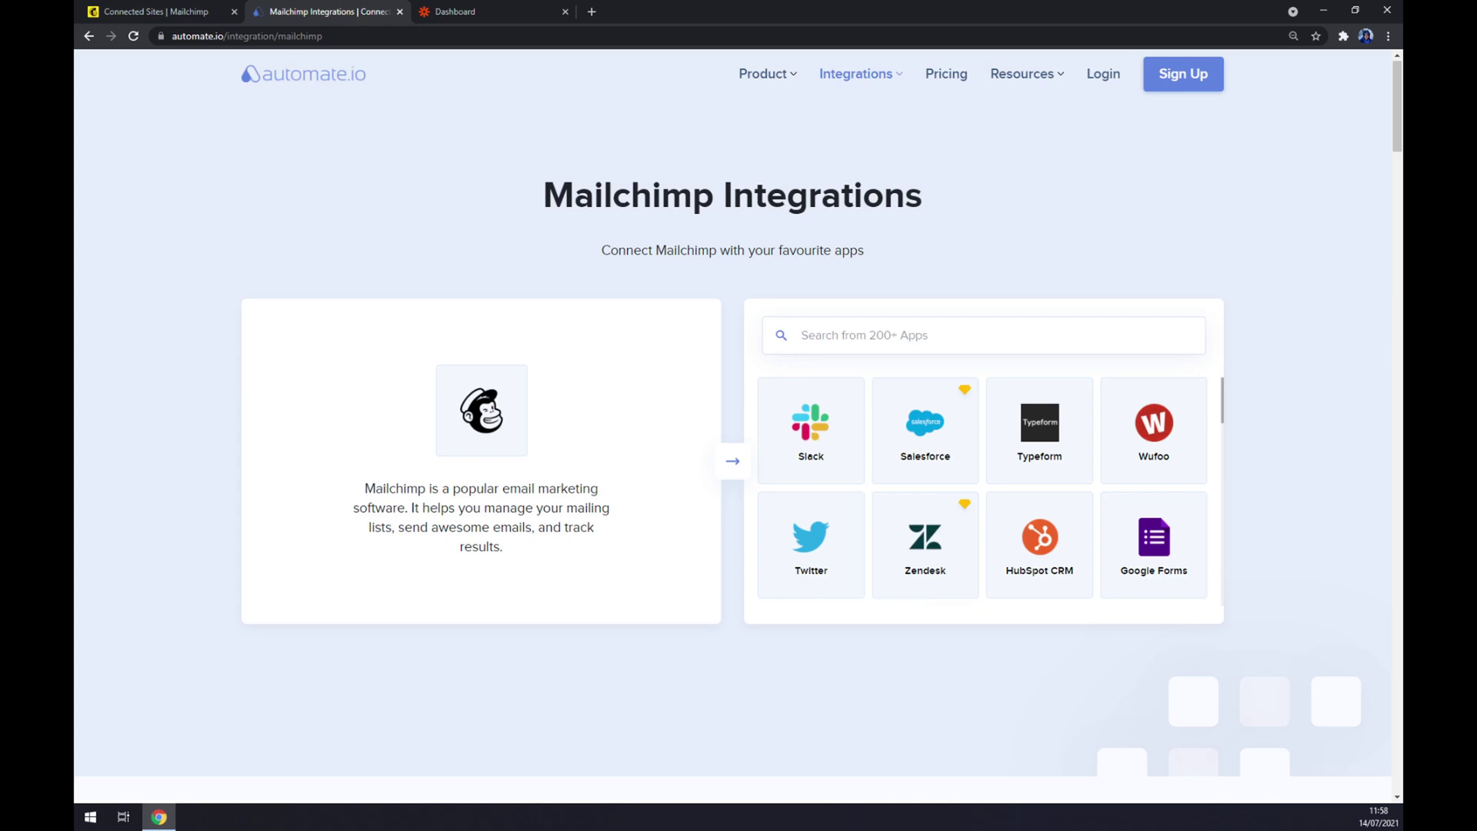
pyautogui.write('face')
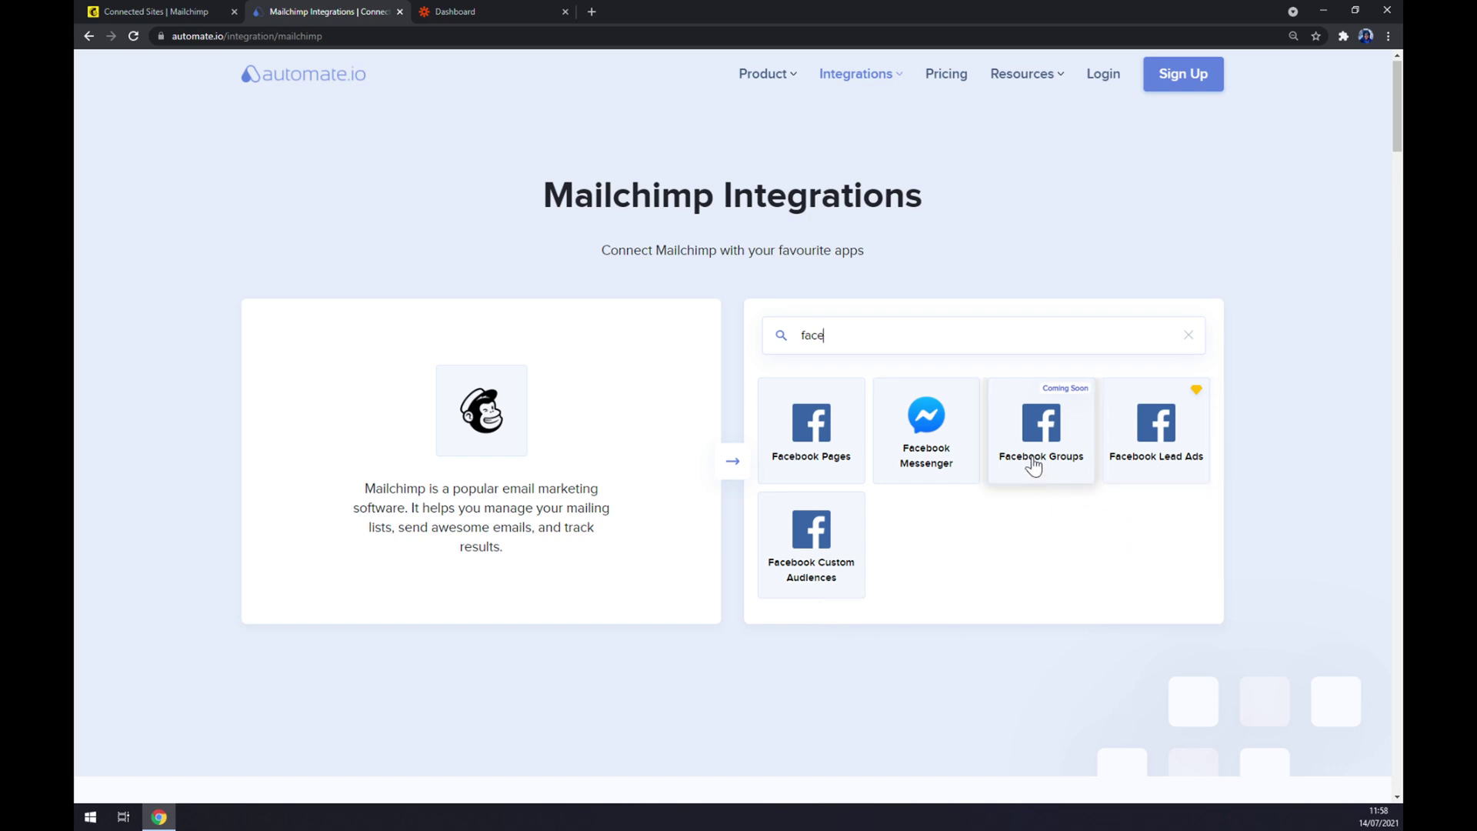
# Step: Open the Facebook Pages + Mailchimp integration page and browse its popular and custom integrations
pyautogui.click(823, 434)
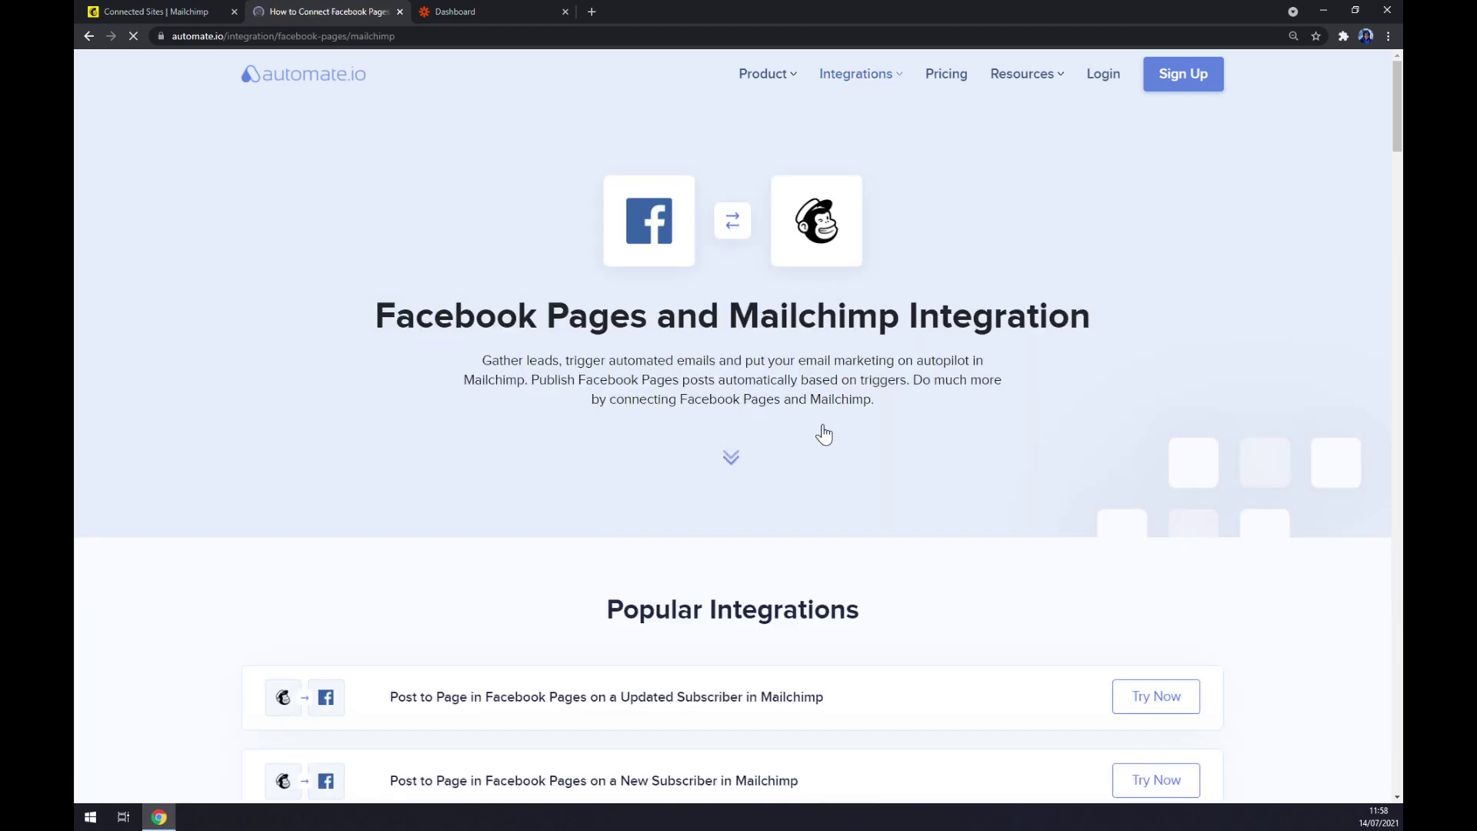
pyautogui.scroll(-5, 834, 422)
pyautogui.moveTo(539, 268); pyautogui.dragTo(863, 282)
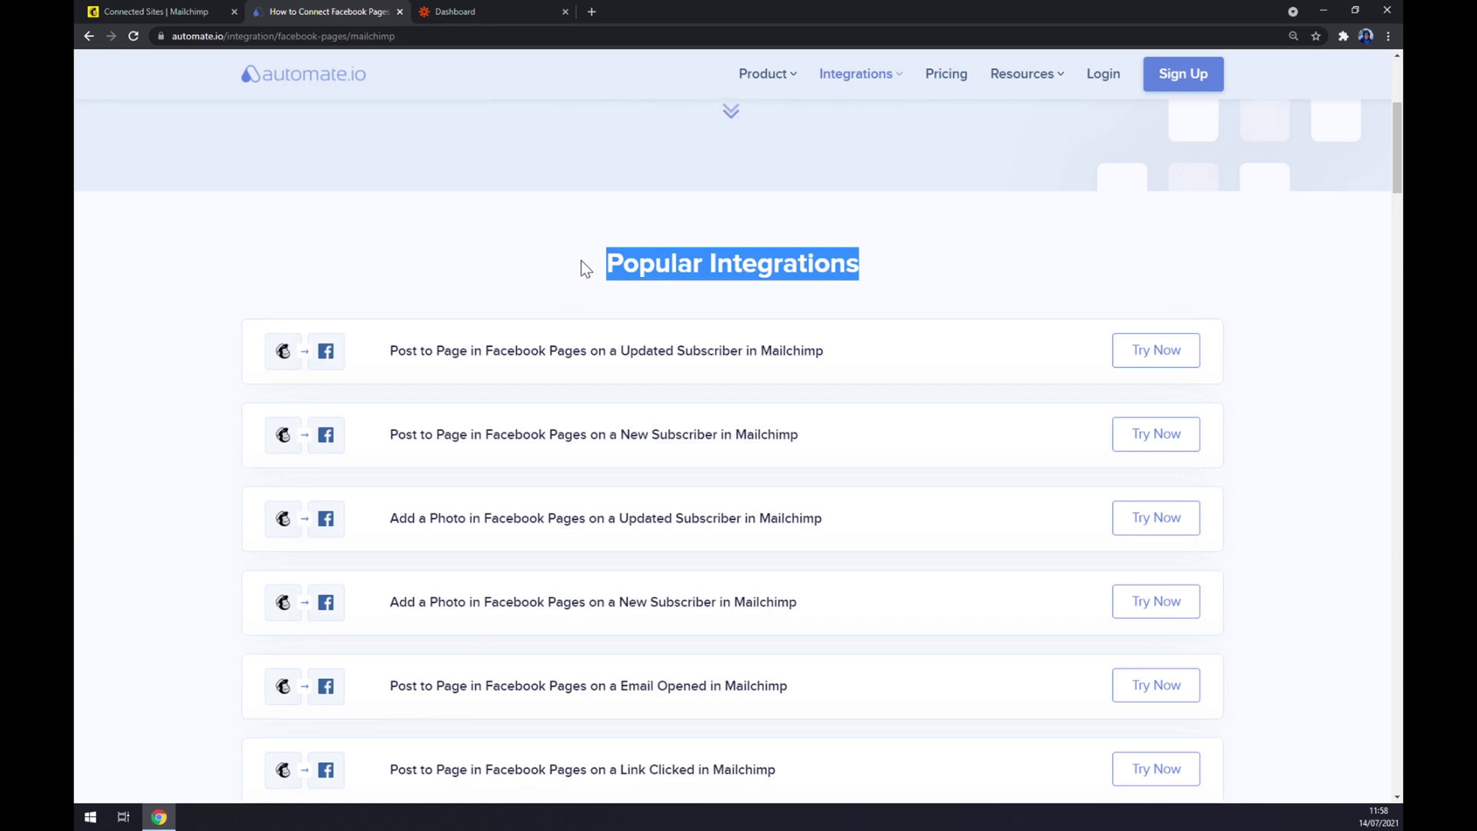
pyautogui.scroll(-4, 603, 276)
pyautogui.scroll(3, 607, 277)
pyautogui.scroll(-3, 604, 275)
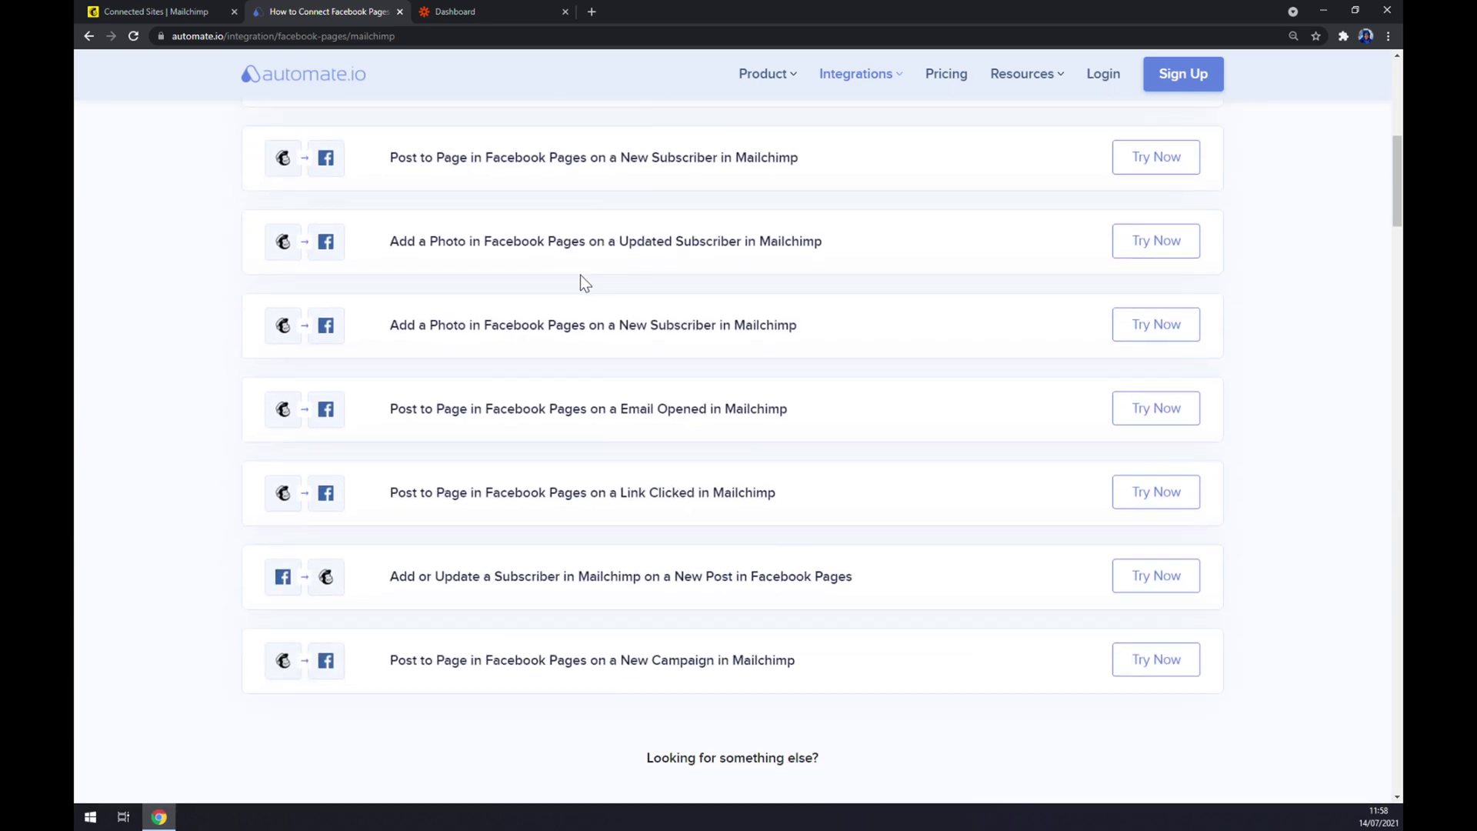
pyautogui.scroll(-8, 575, 283)
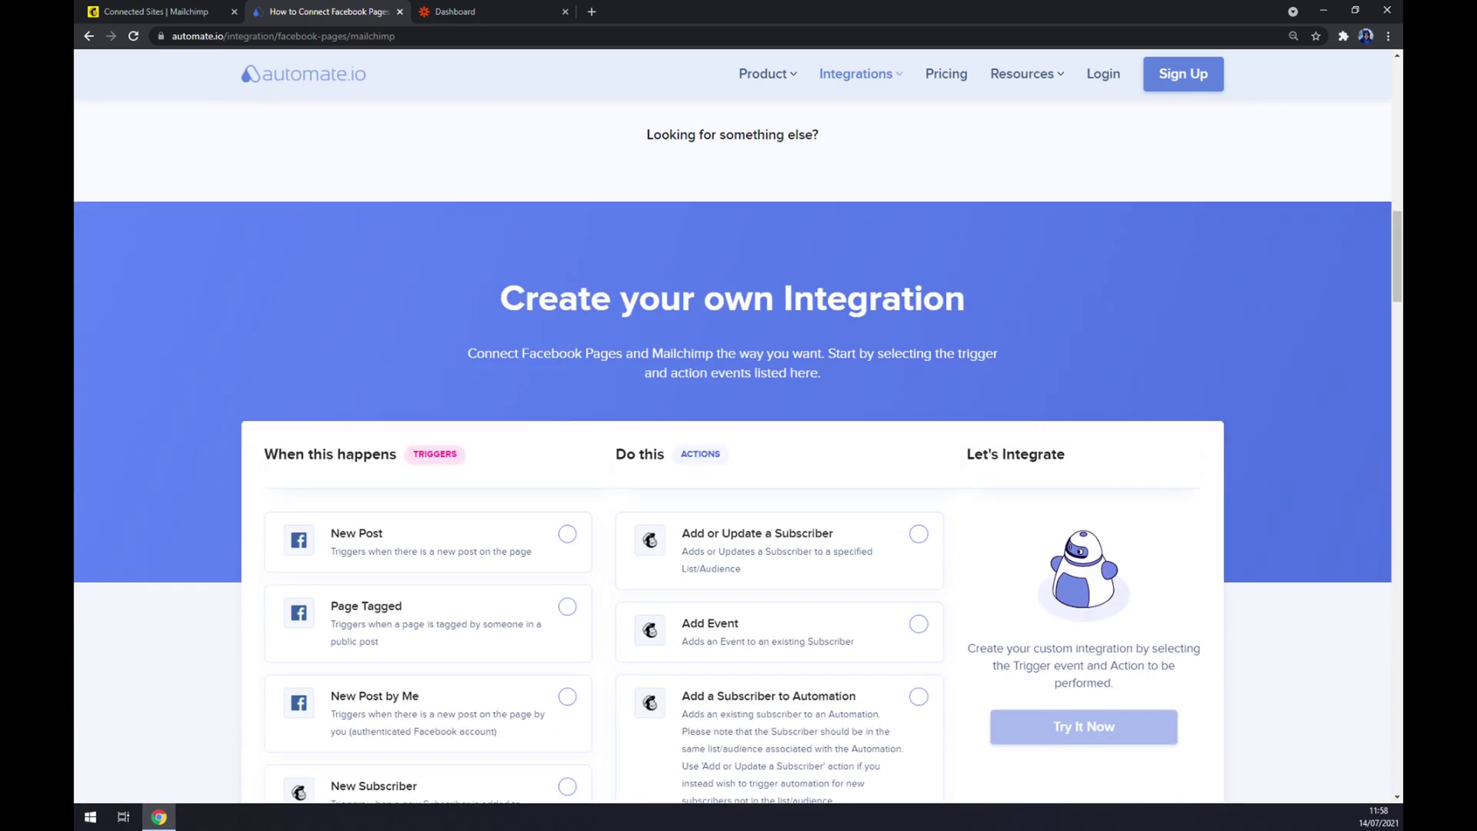
pyautogui.moveTo(546, 302); pyautogui.dragTo(982, 299)
pyautogui.scroll(-3, 920, 303)
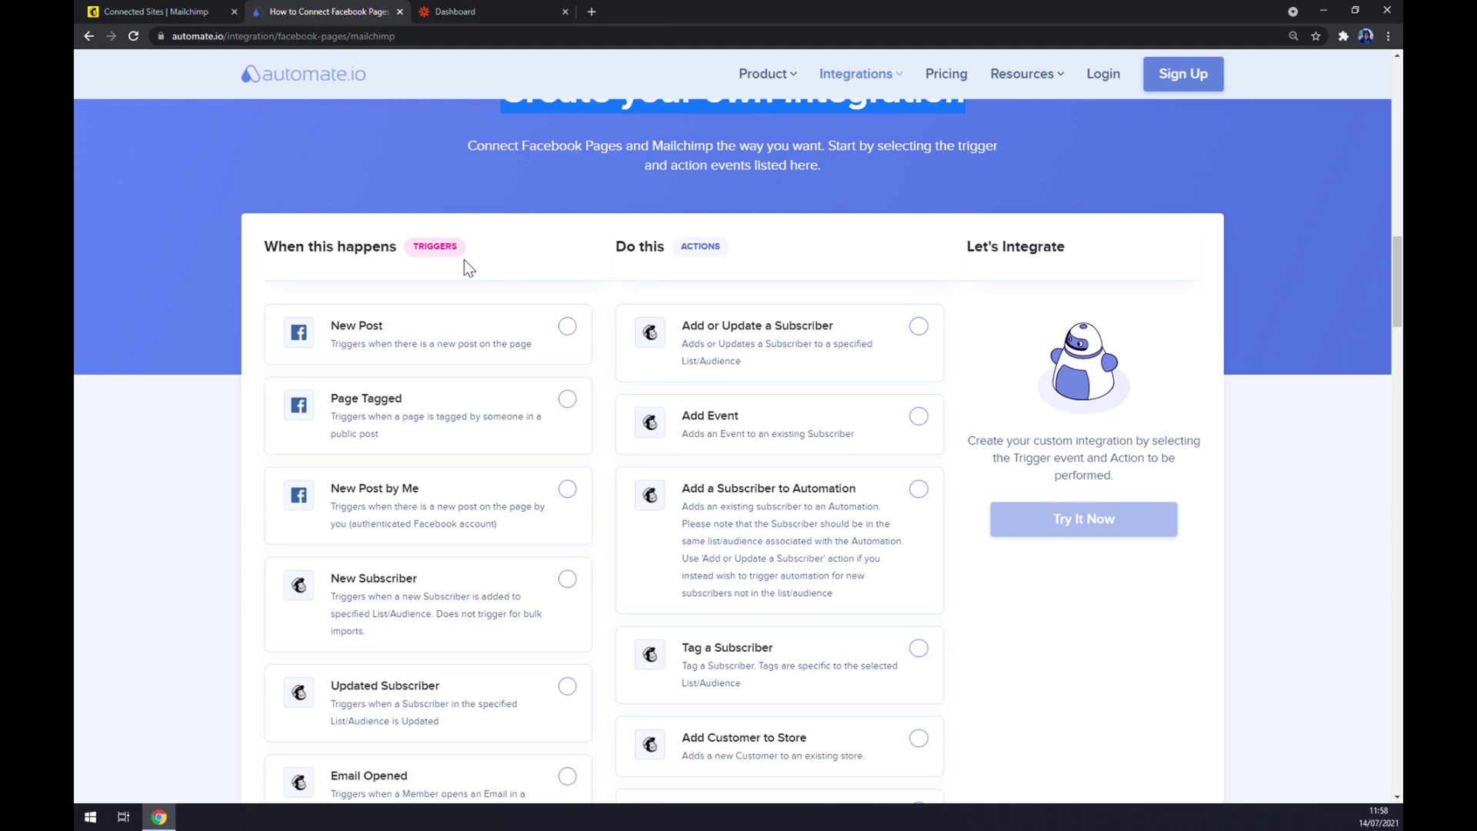
pyautogui.click(458, 249)
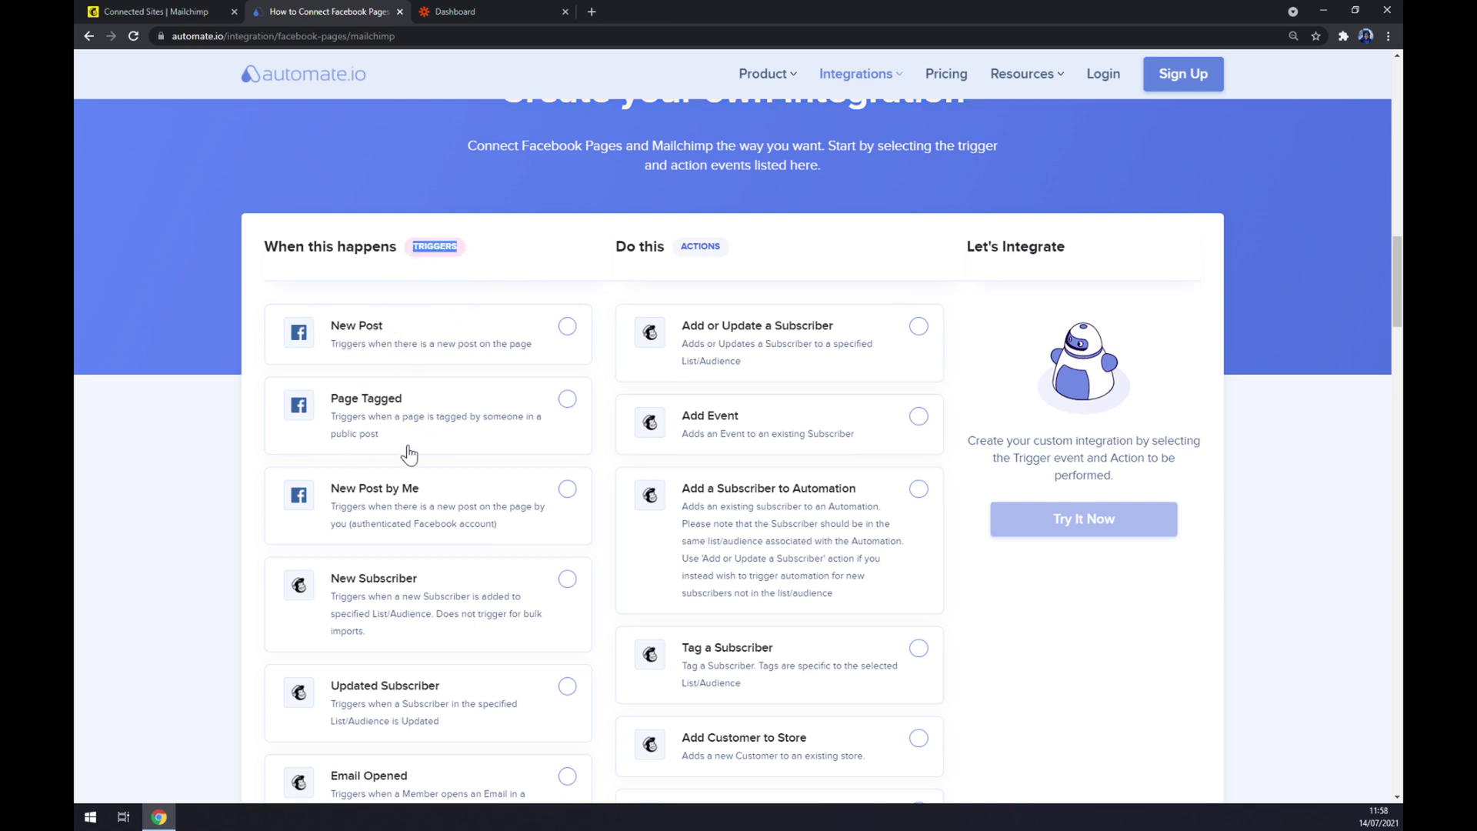
pyautogui.scroll(-6, 423, 392)
pyautogui.scroll(3, 427, 381)
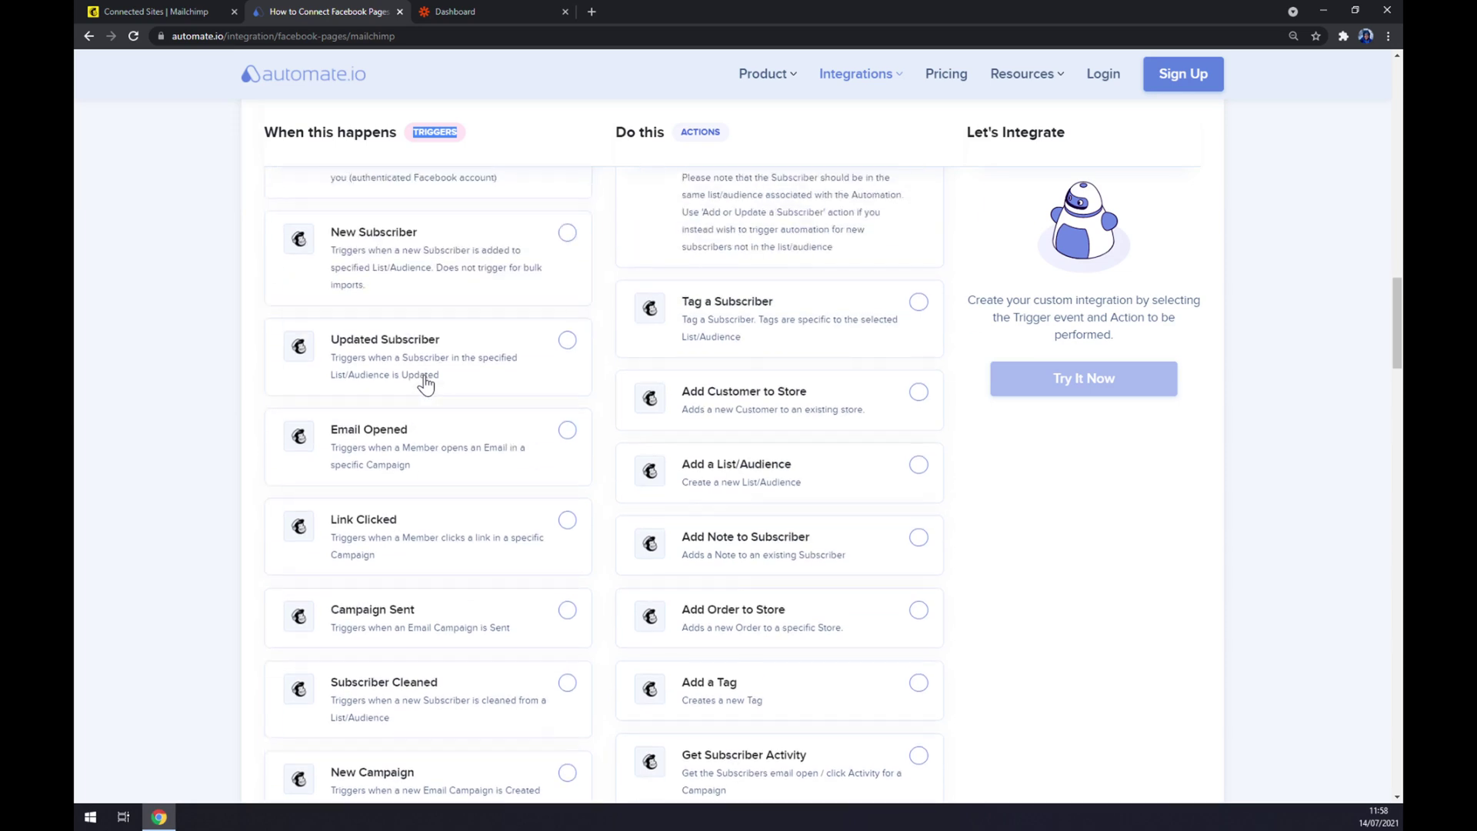
# Step: Pick New Subscriber as the Mailchimp trigger and Add a Photo as the Facebook action
pyautogui.click(428, 380)
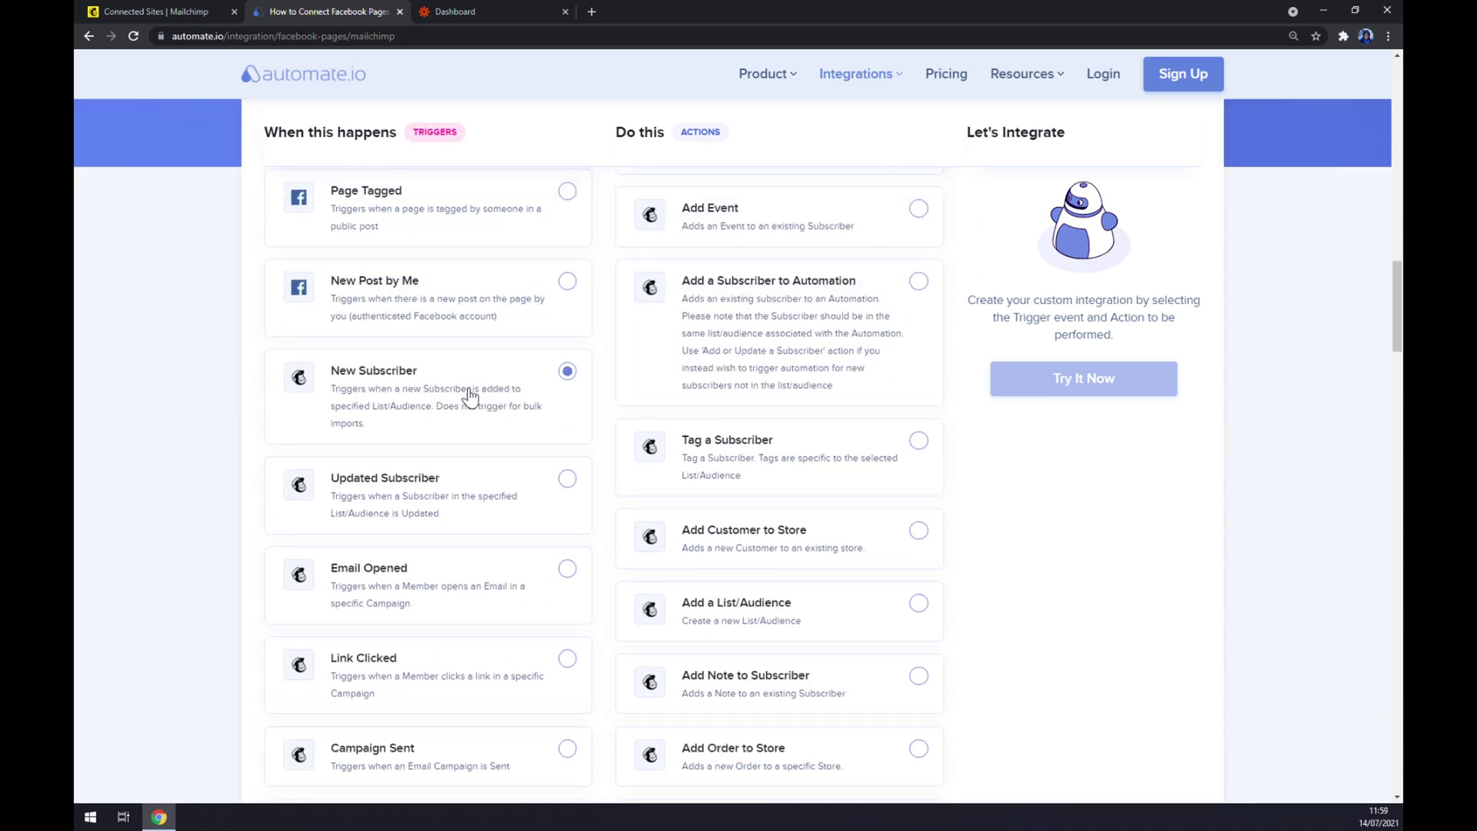
pyautogui.scroll(5, 466, 408)
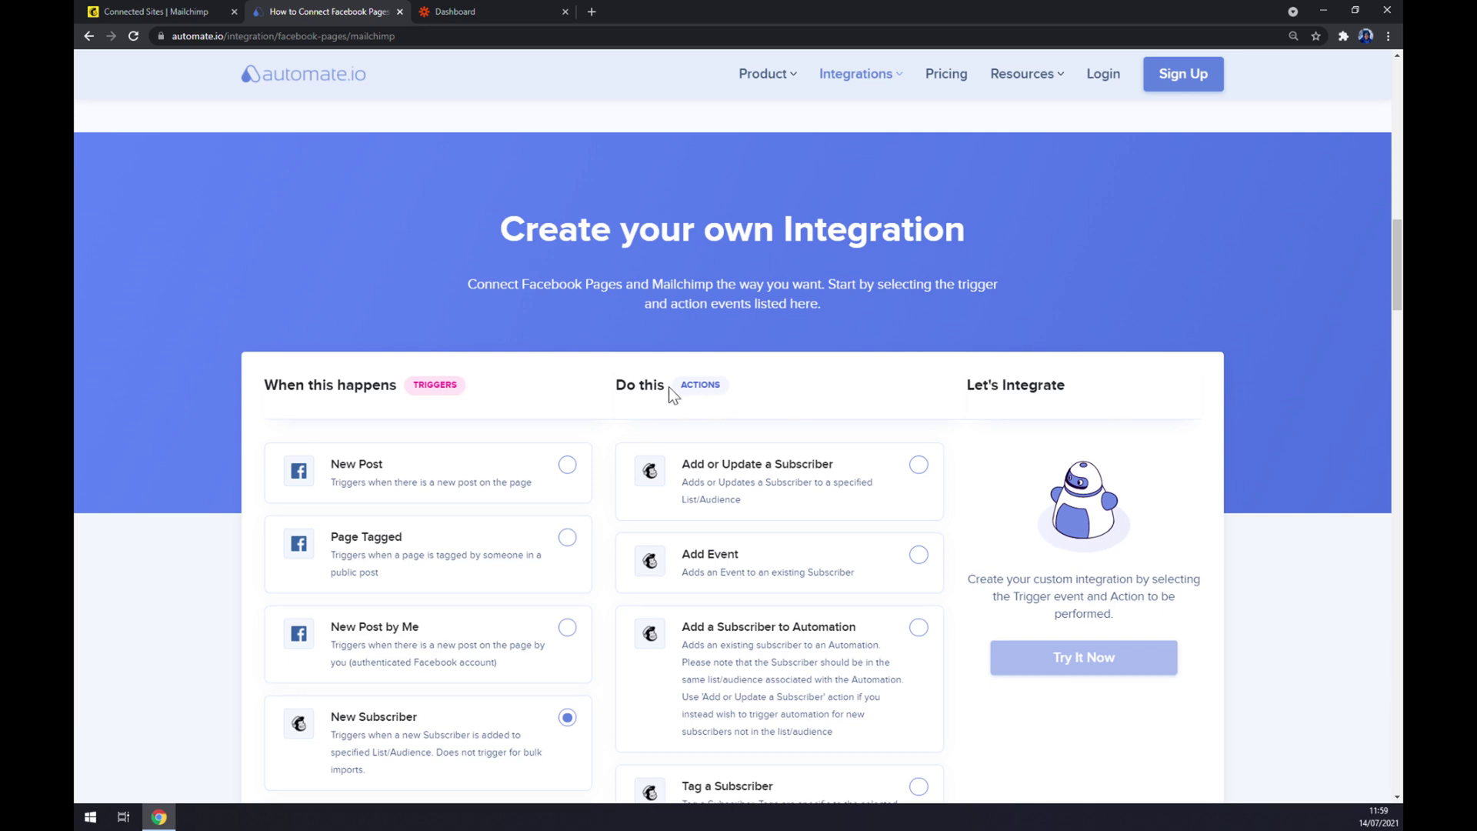
pyautogui.scroll(-8, 755, 394)
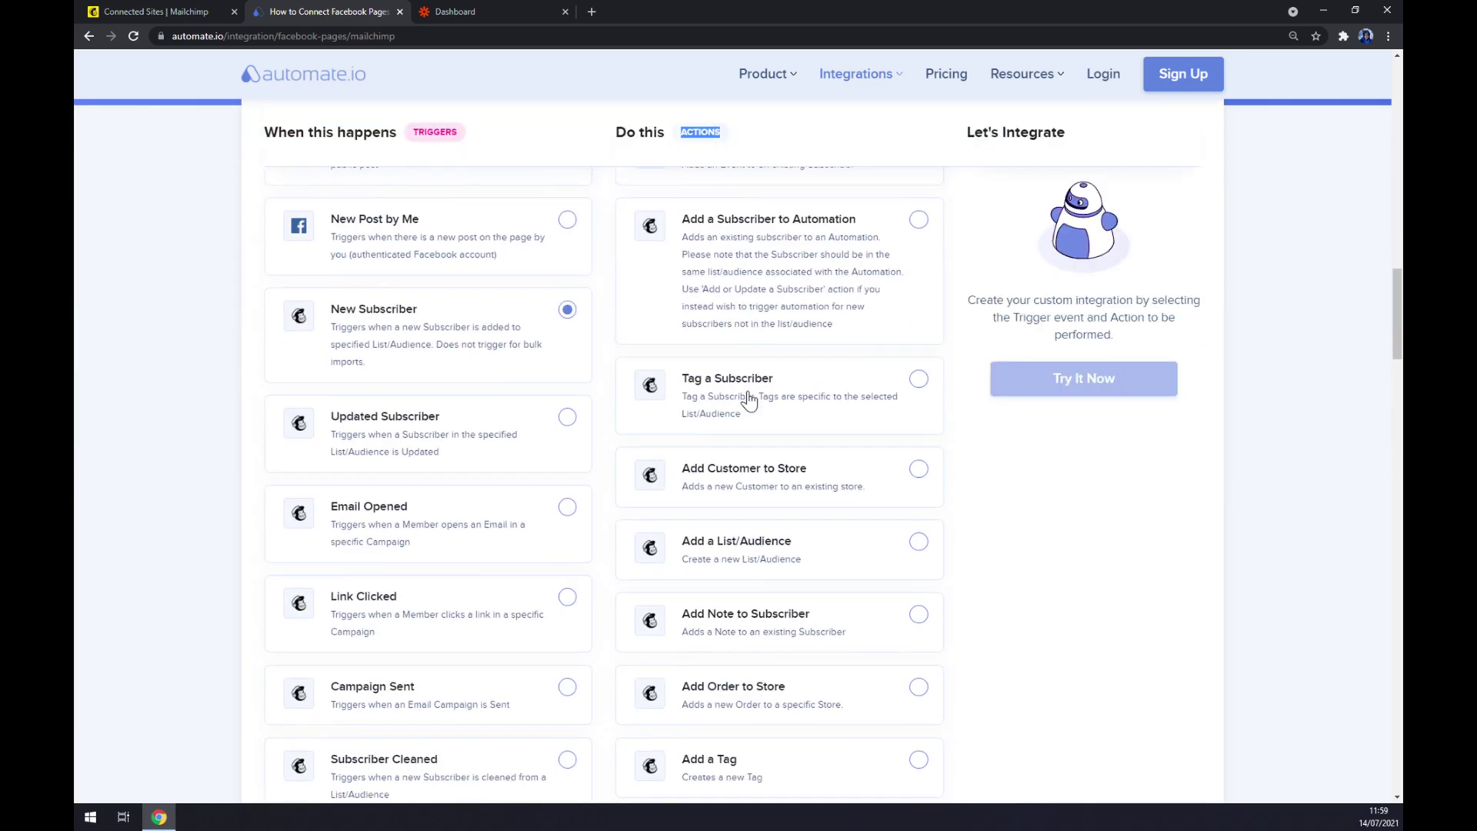
pyautogui.scroll(-5, 810, 412)
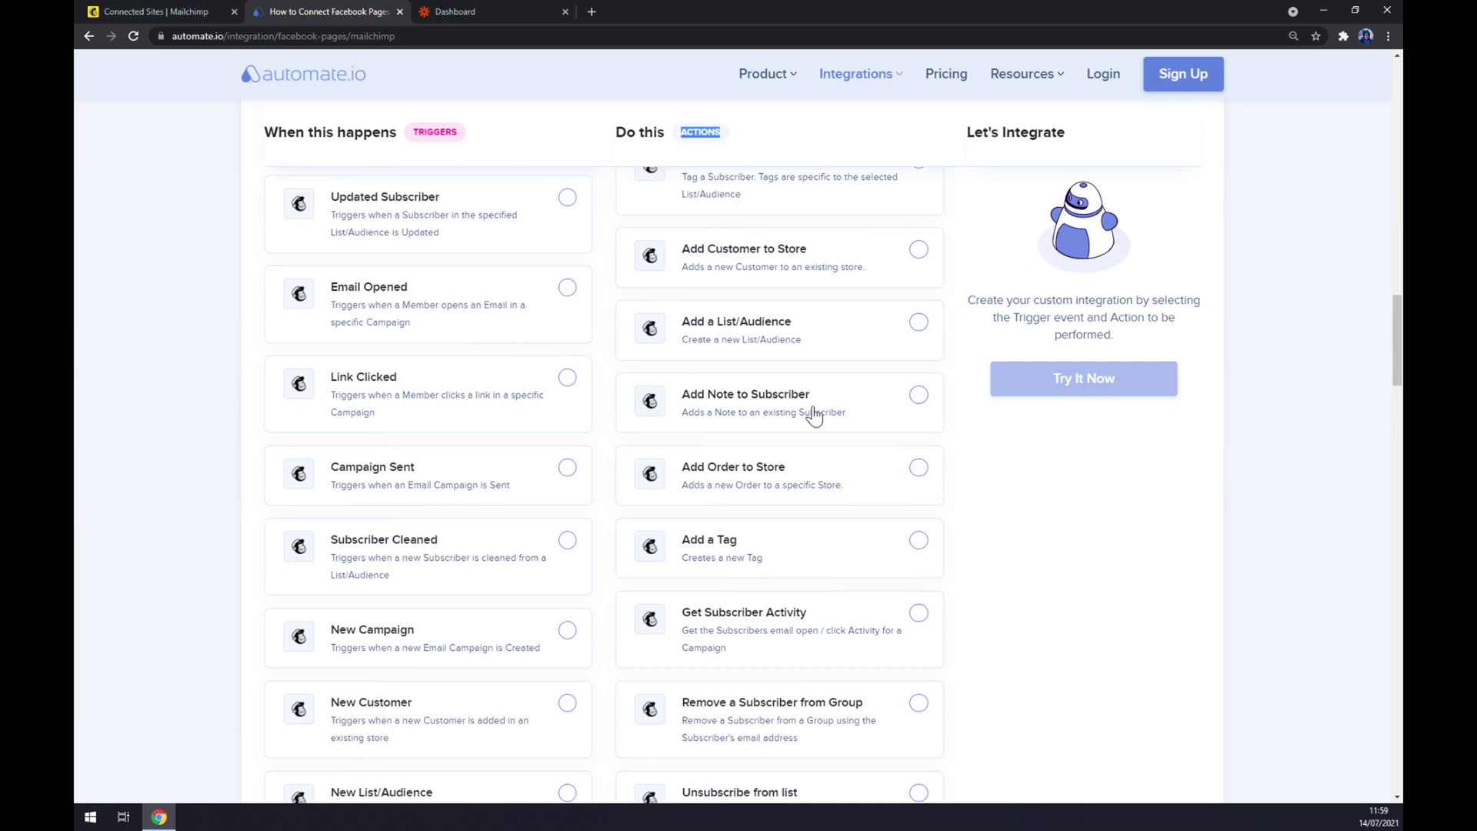
pyautogui.scroll(-6, 815, 416)
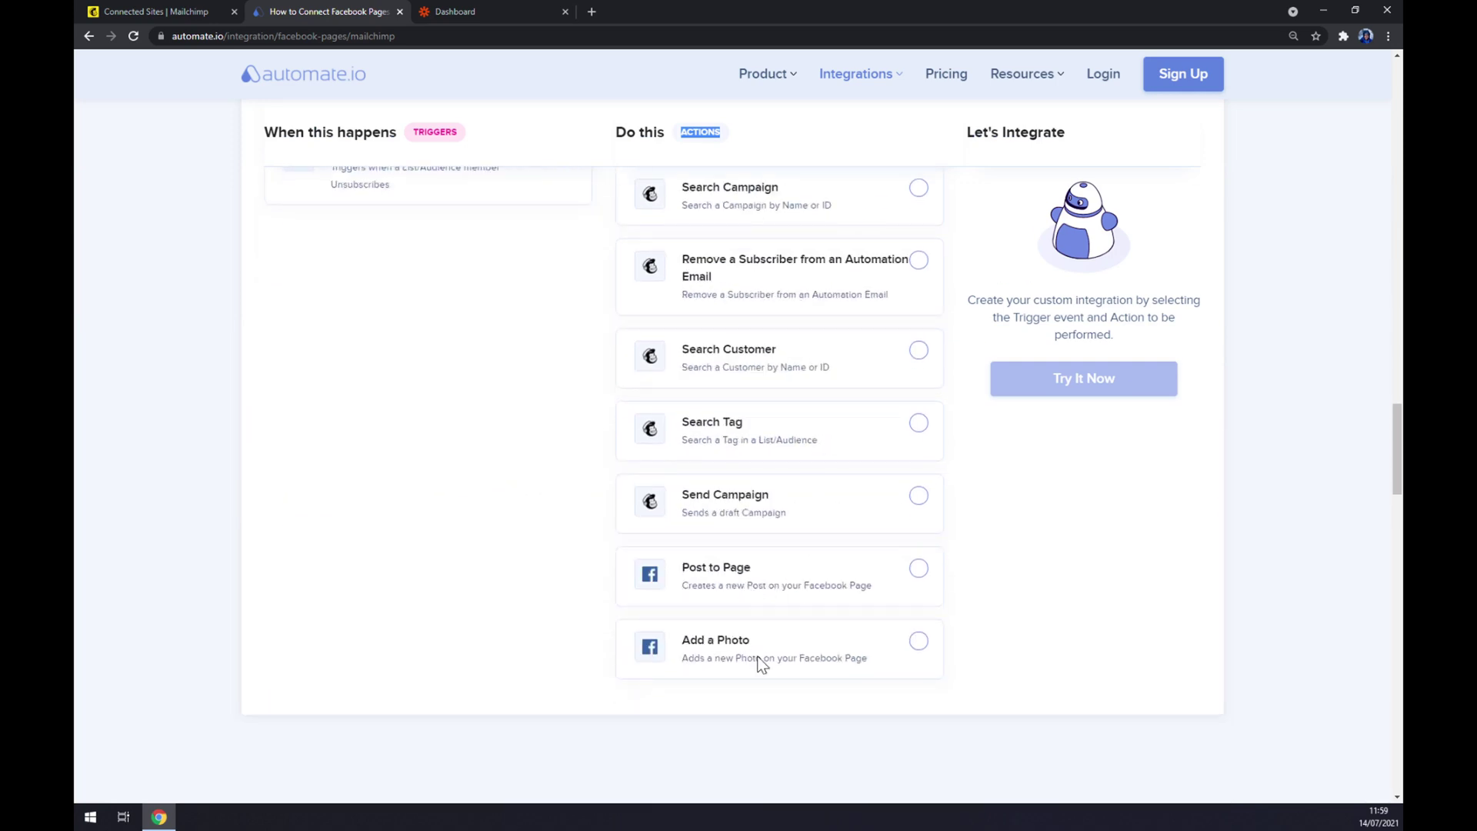
pyautogui.click(722, 588)
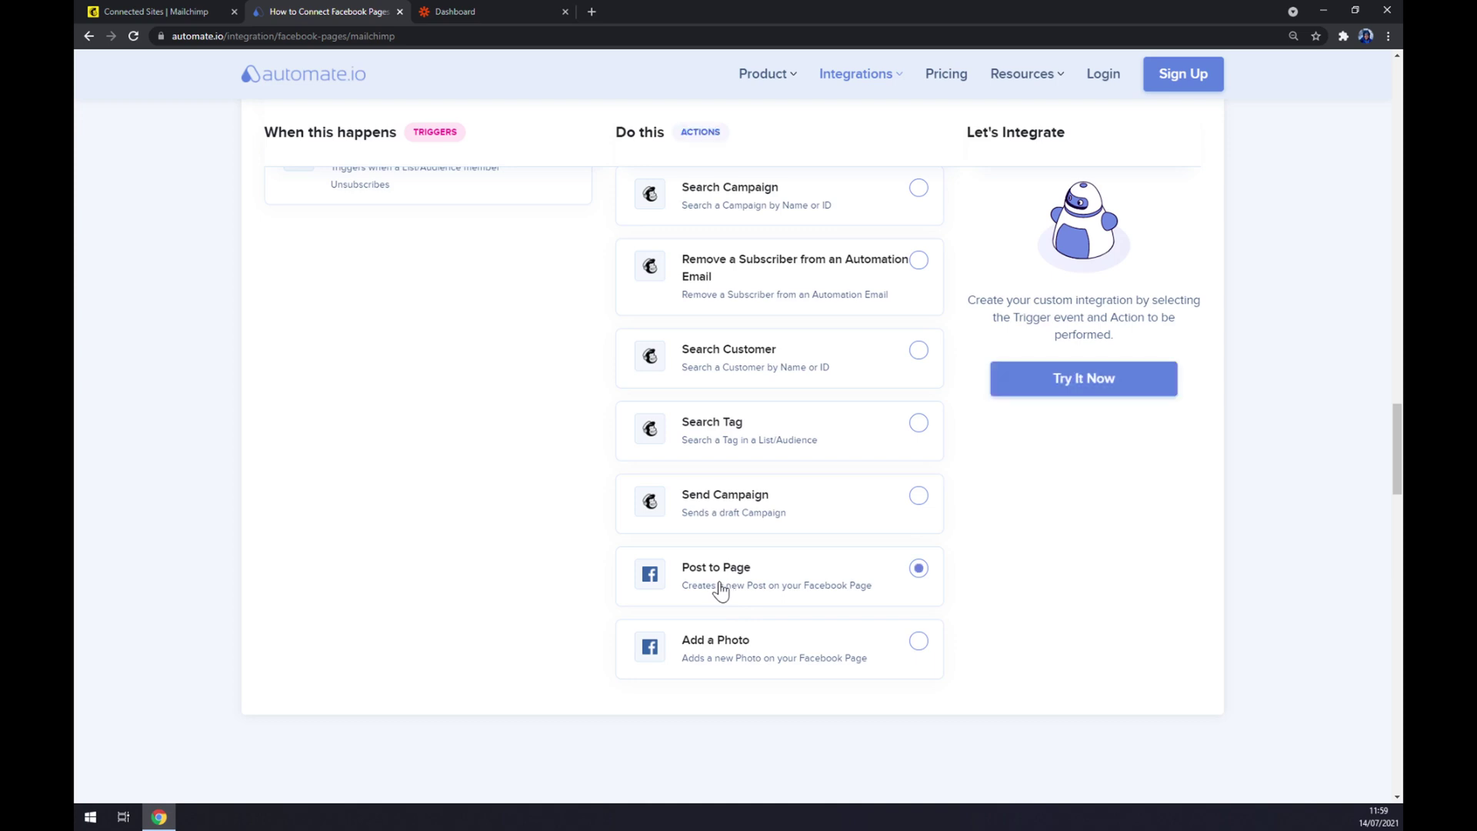
pyautogui.click(711, 654)
# Step: In Zapier, set the zap's trigger app to Mailchimp with the New Audience event
pyautogui.click(531, 9)
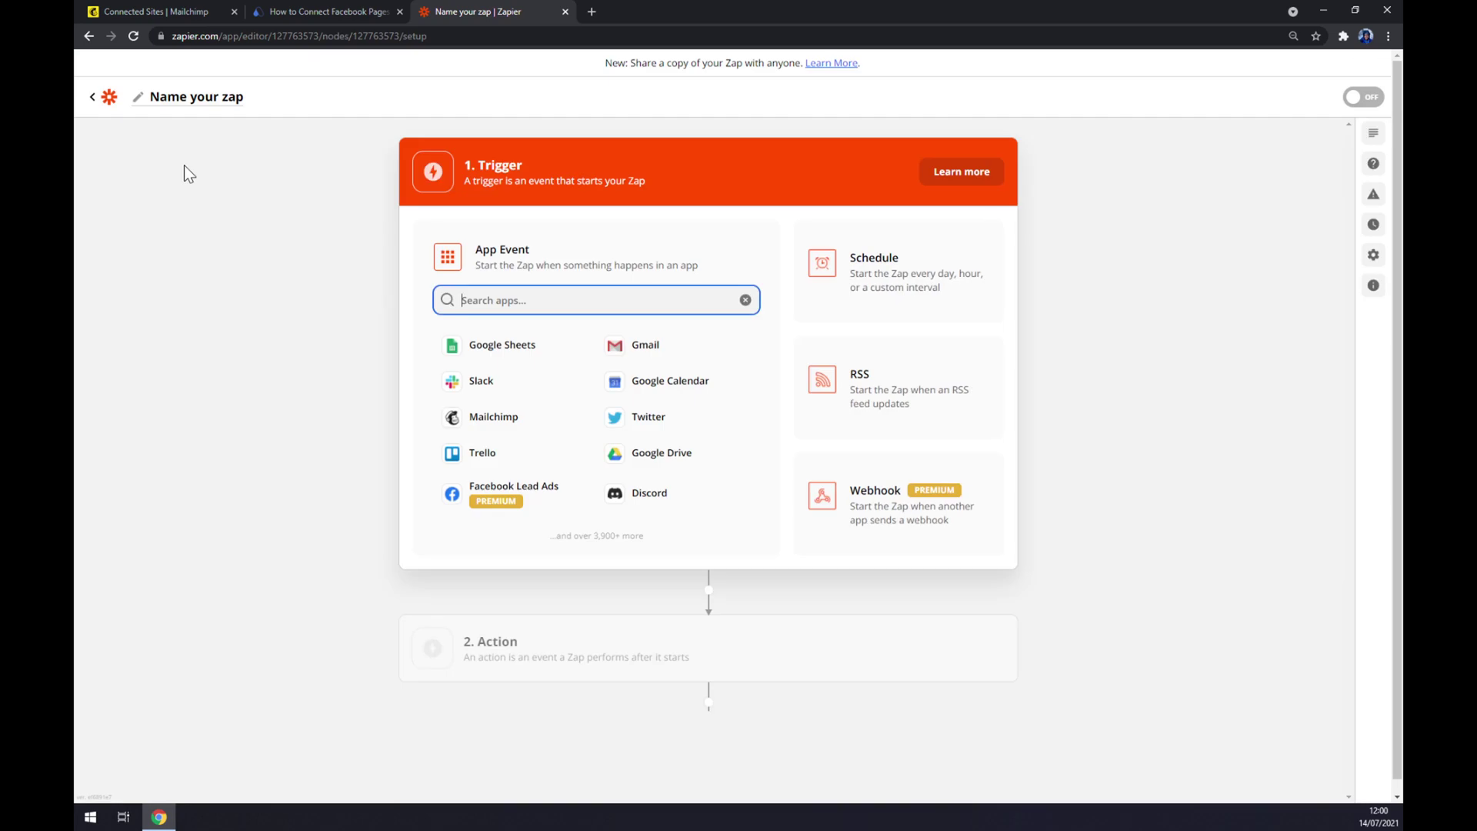
pyautogui.moveTo(659, 174); pyautogui.dragTo(479, 165)
pyautogui.click(467, 169)
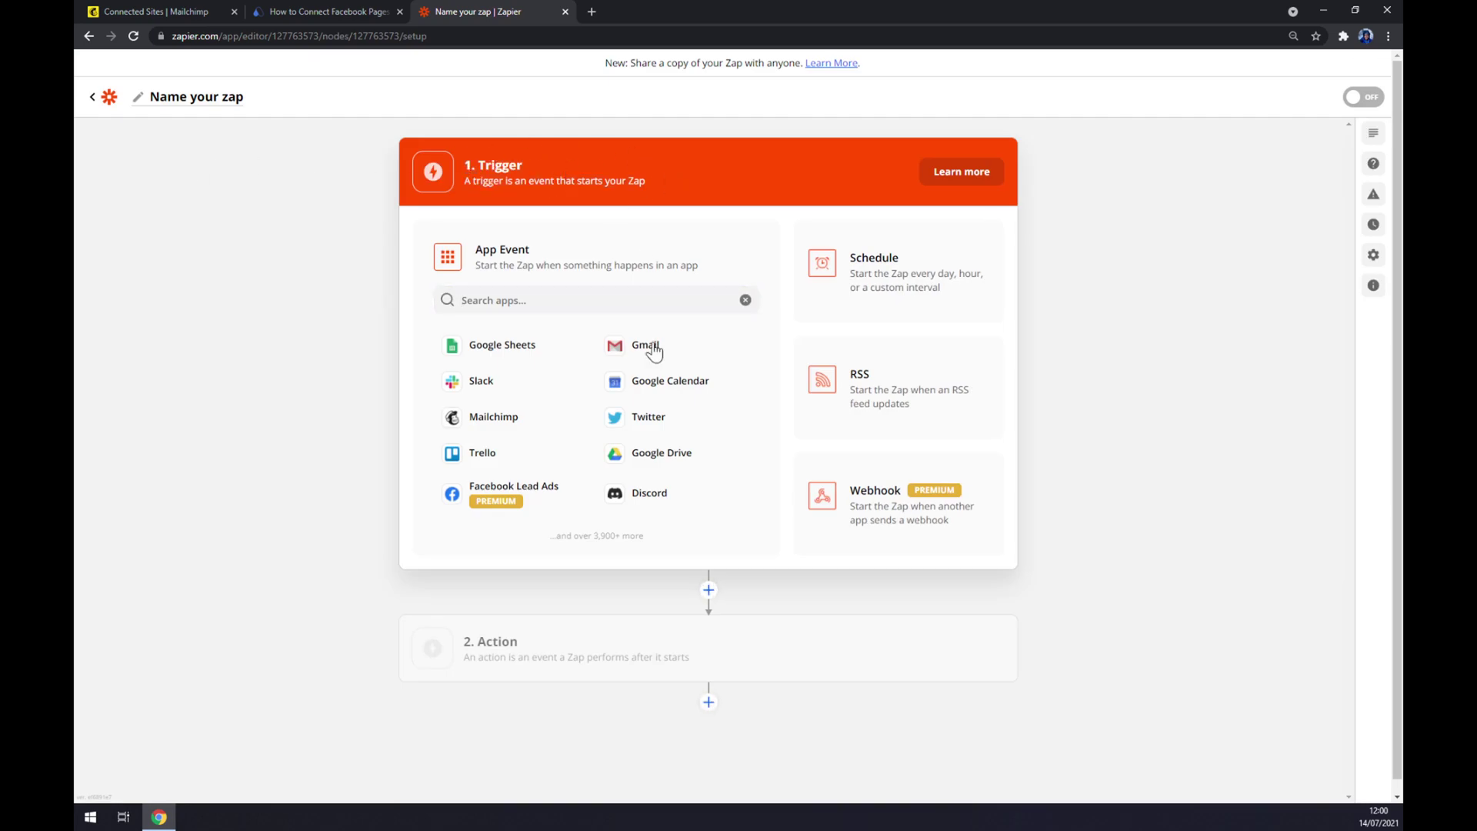
pyautogui.click(616, 300)
pyautogui.write('mail')
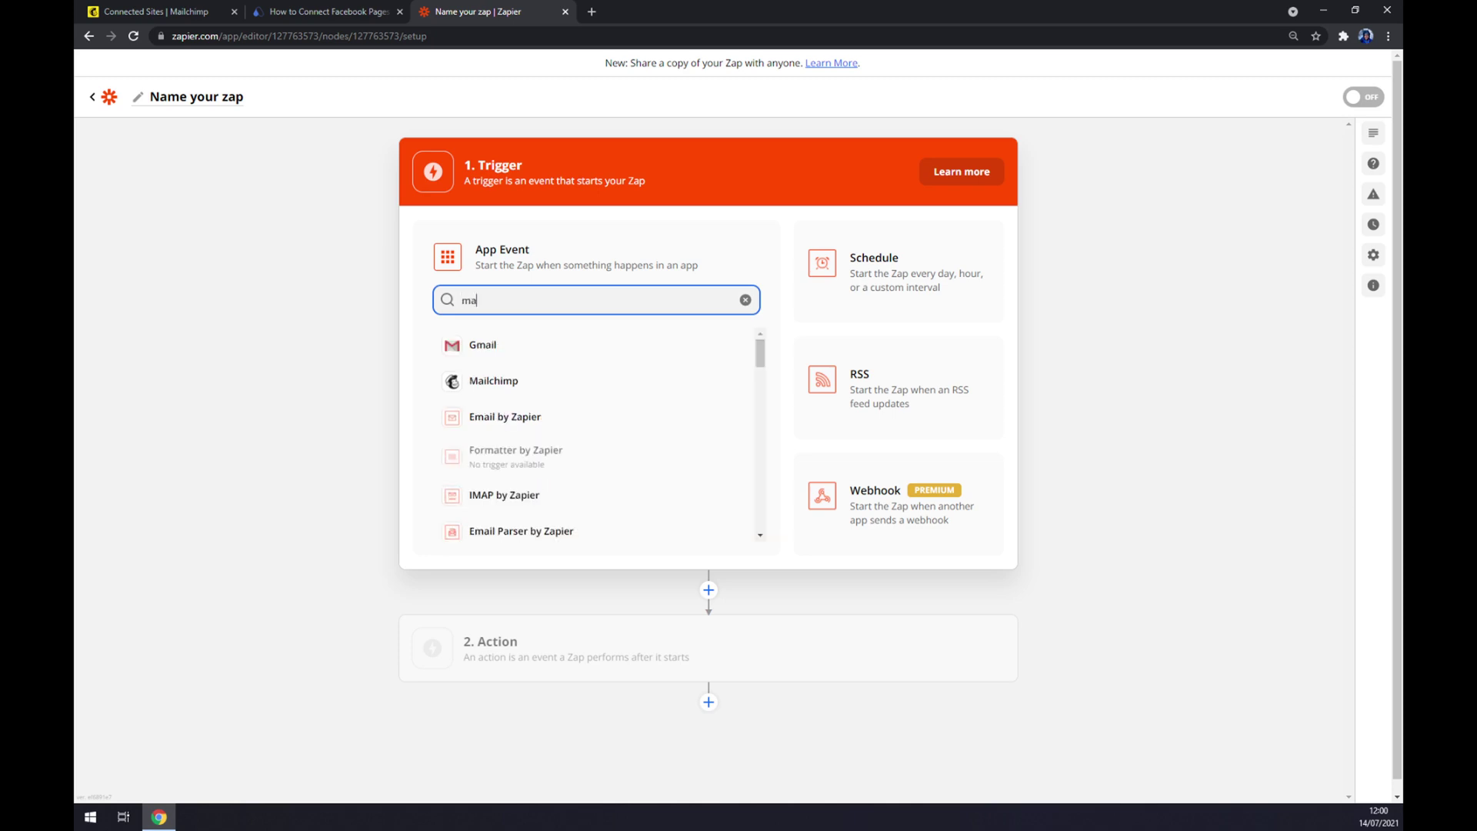
pyautogui.click(488, 380)
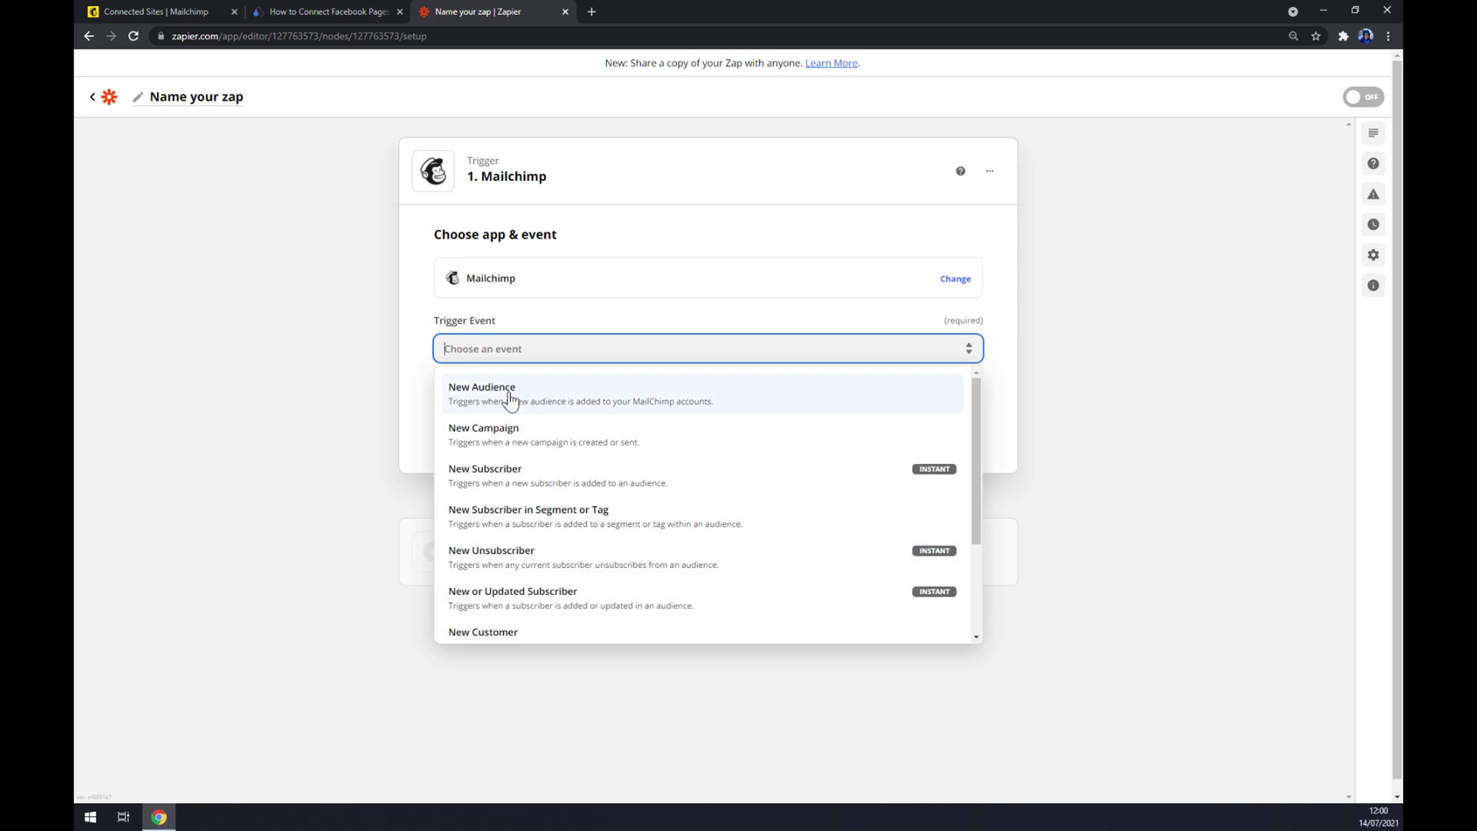
pyautogui.scroll(-2, 511, 399)
pyautogui.scroll(2, 527, 399)
pyautogui.click(510, 396)
# Step: Select the connected Mailchimp account for the trigger and continue past the test
pyautogui.click(540, 429)
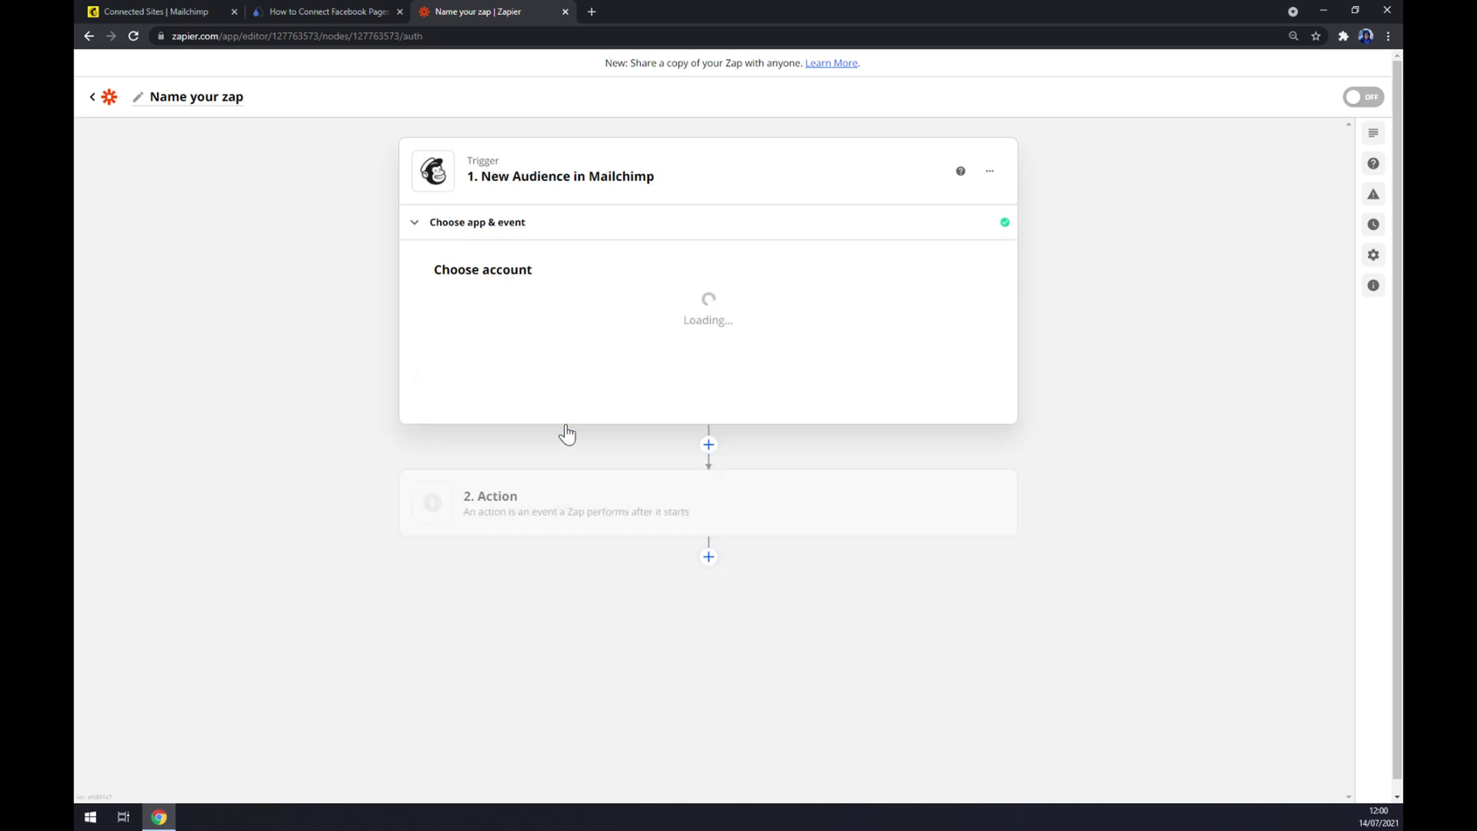
pyautogui.click(521, 329)
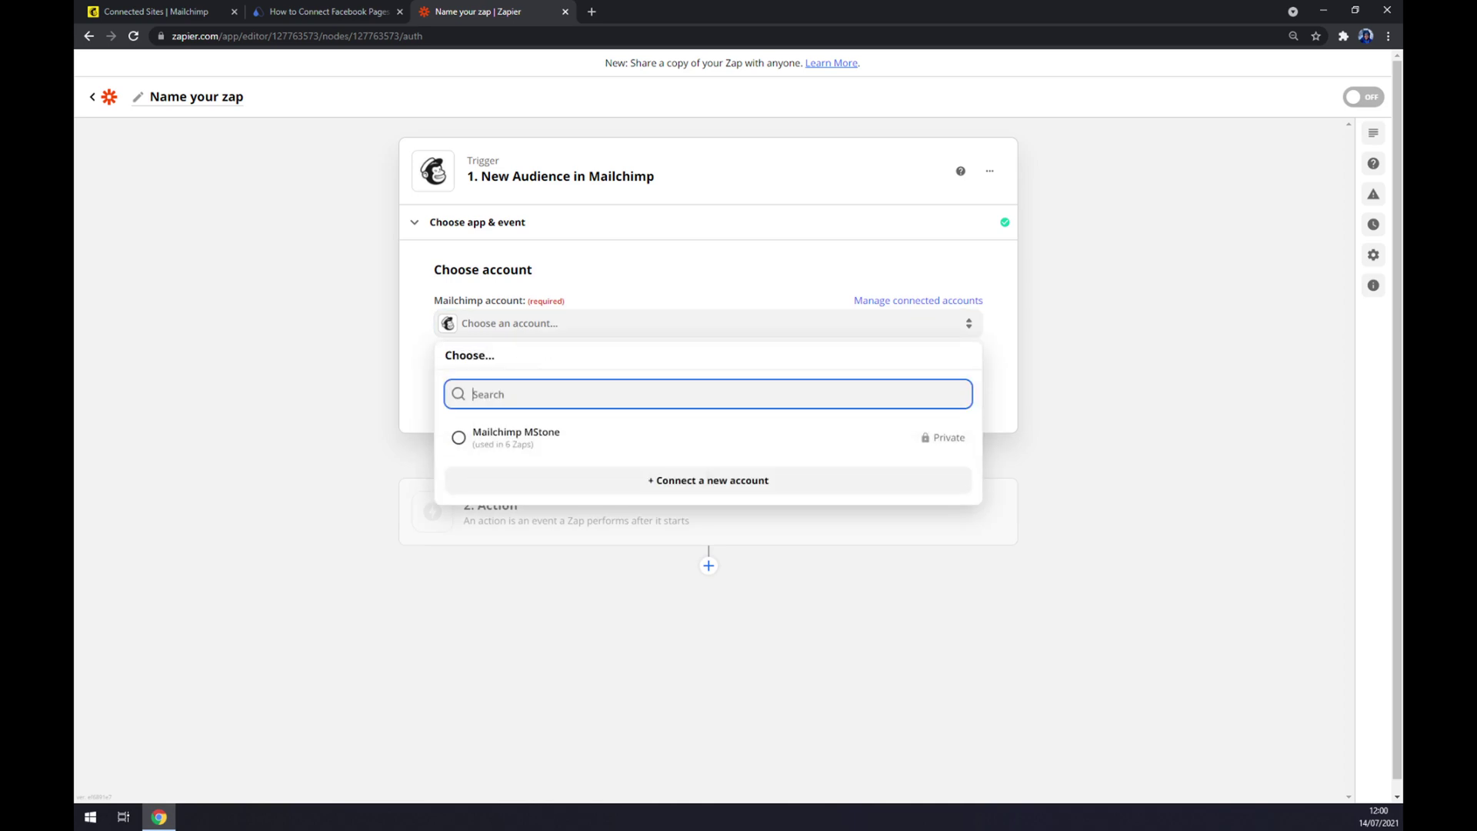
pyautogui.click(523, 454)
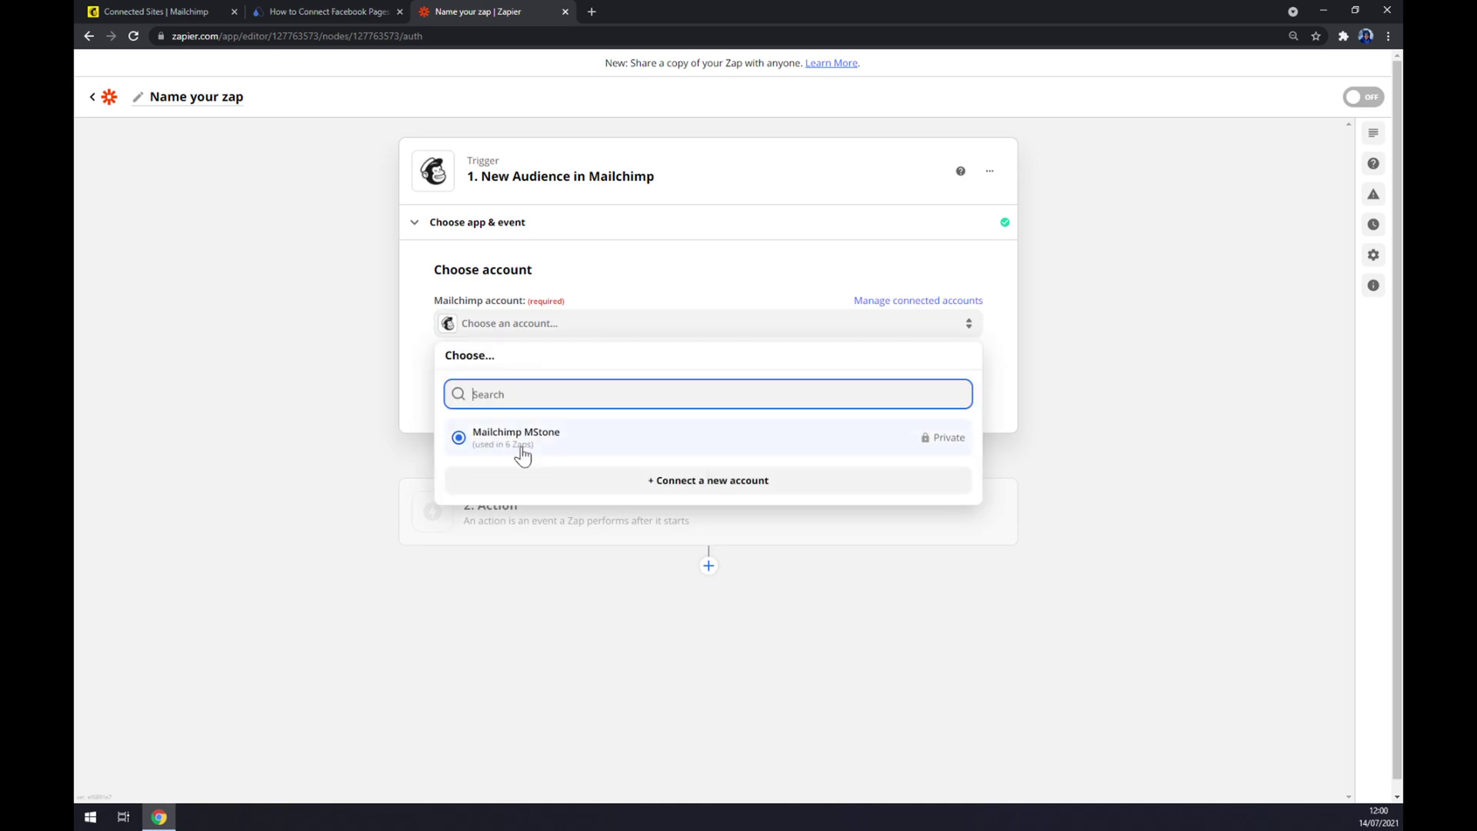
pyautogui.click(522, 454)
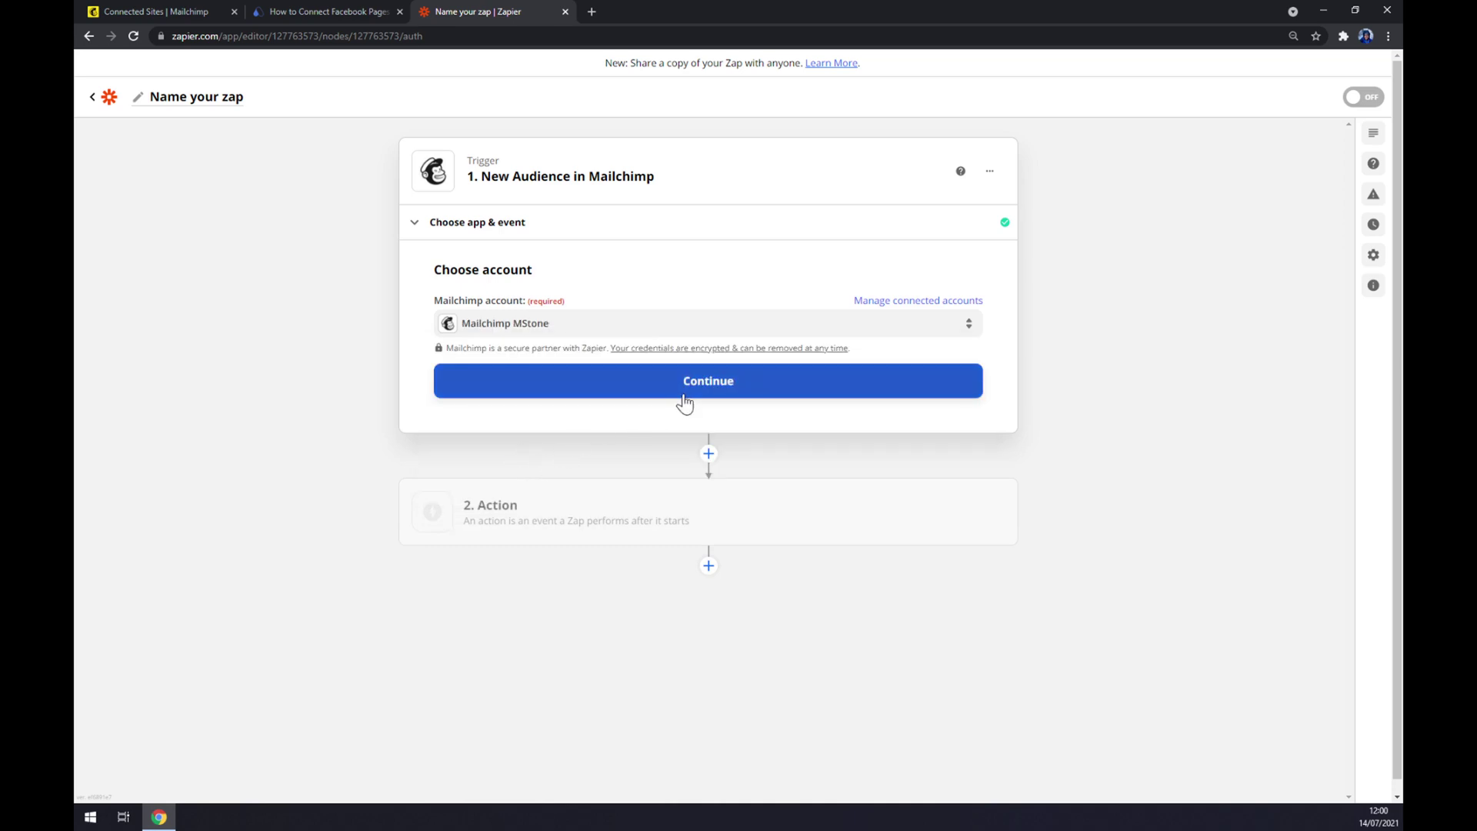
pyautogui.click(685, 399)
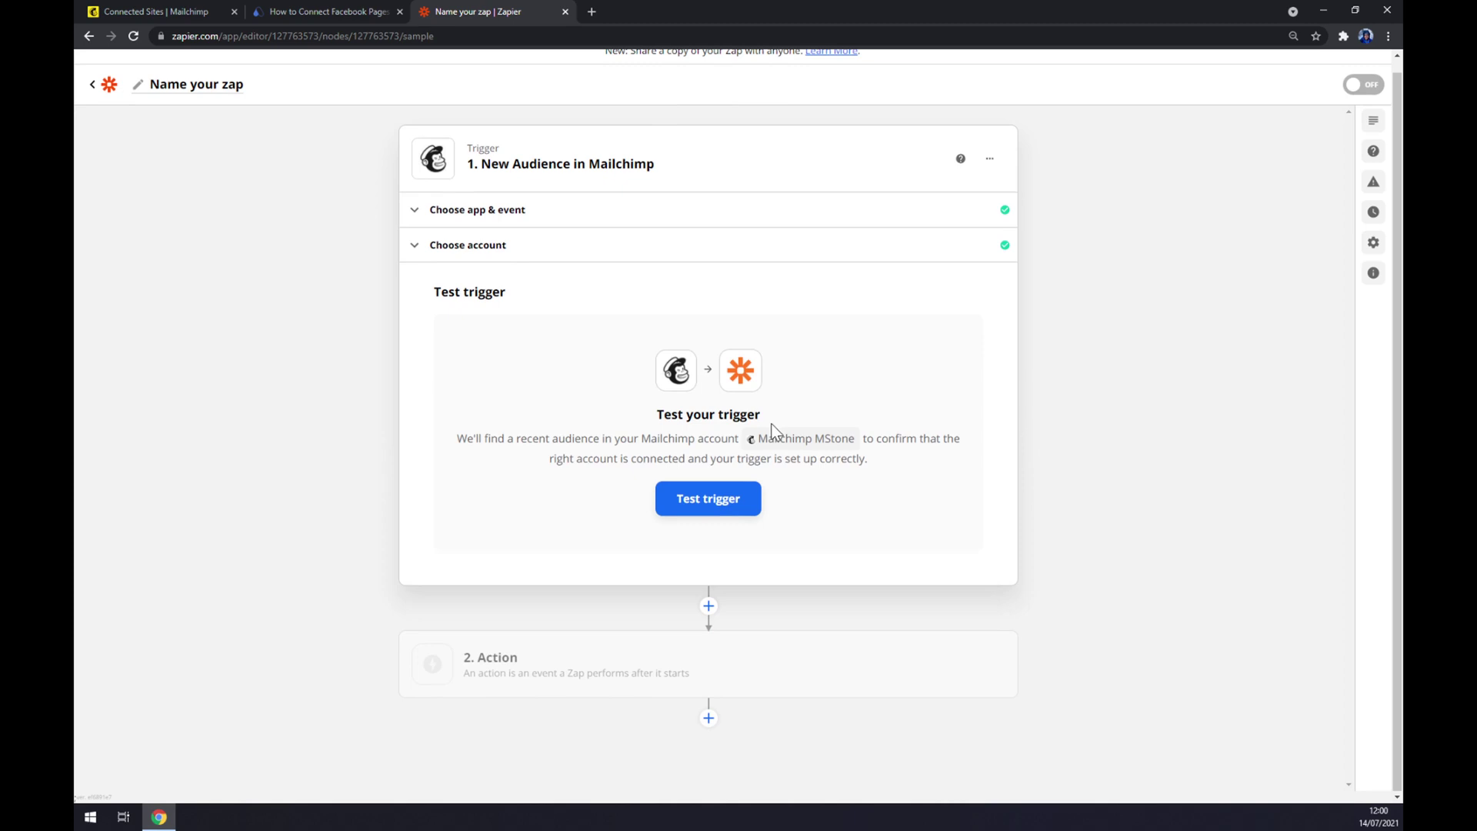
pyautogui.click(546, 668)
pyautogui.click(539, 394)
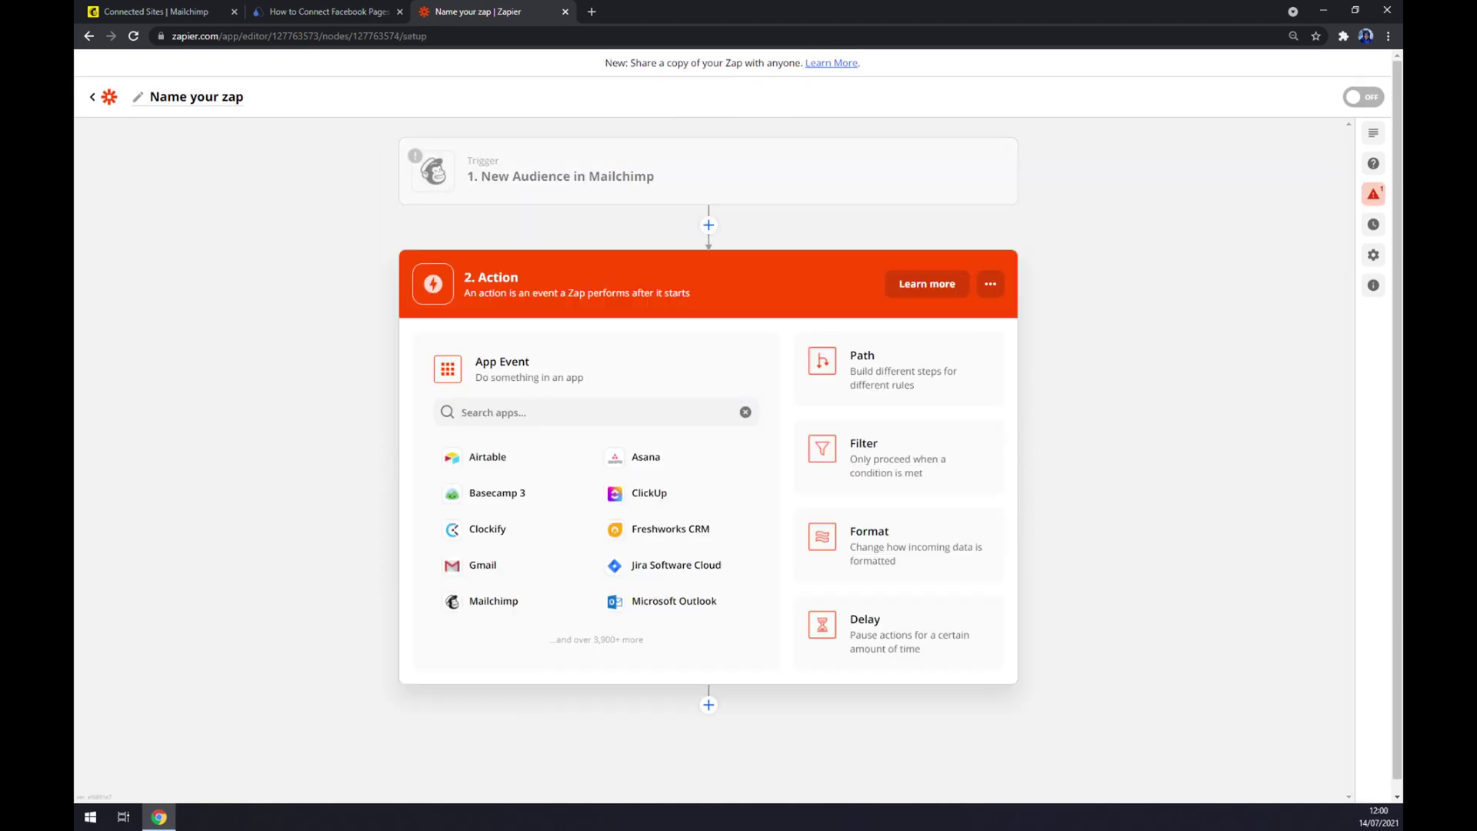
# Step: Set the action to Facebook Pages' Create Page Photo event and continue to account sign-in
pyautogui.click(445, 415)
pyautogui.write('fa')
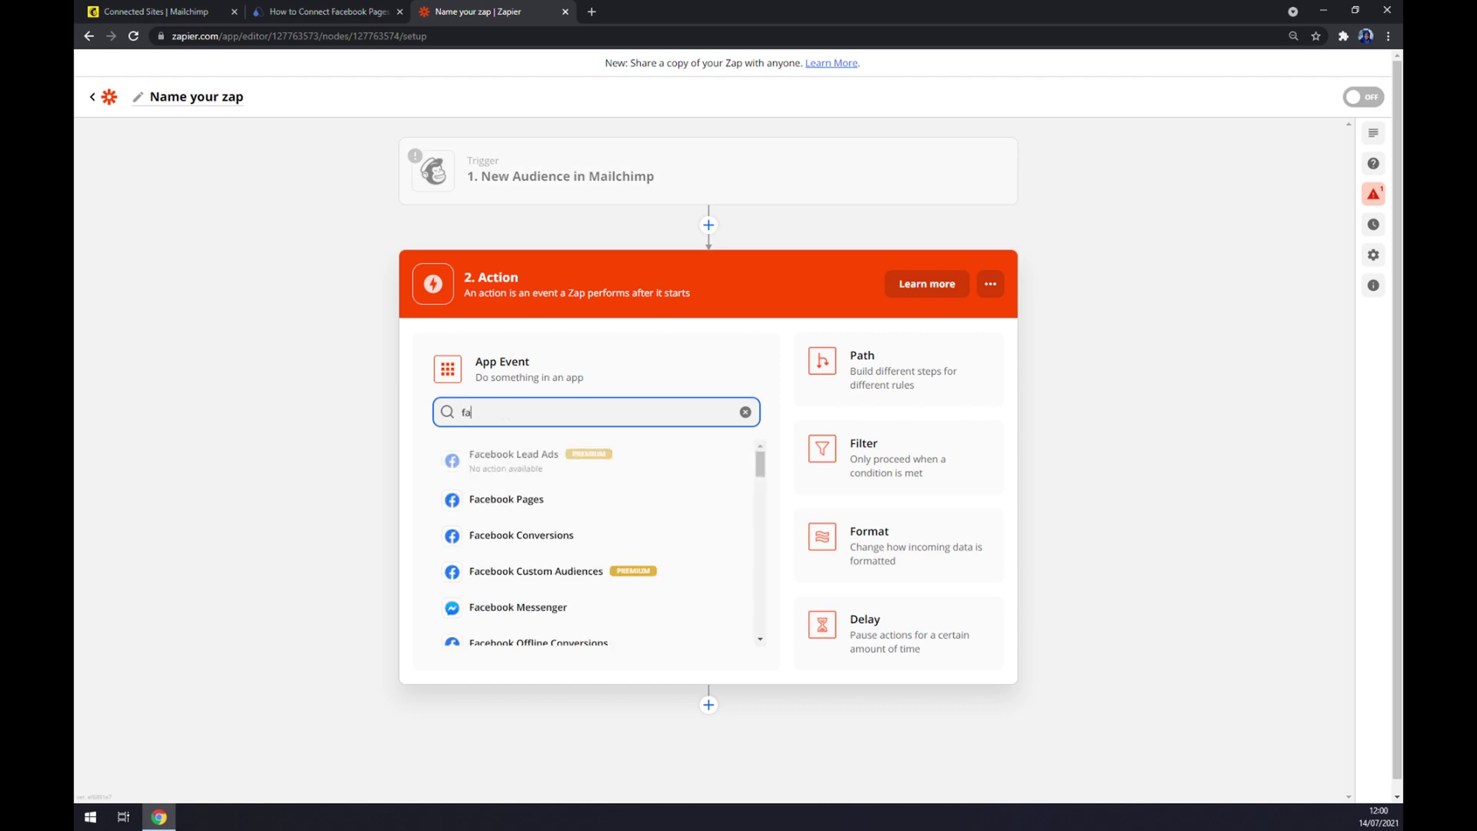
pyautogui.write('ce')
pyautogui.scroll(-3, 518, 465)
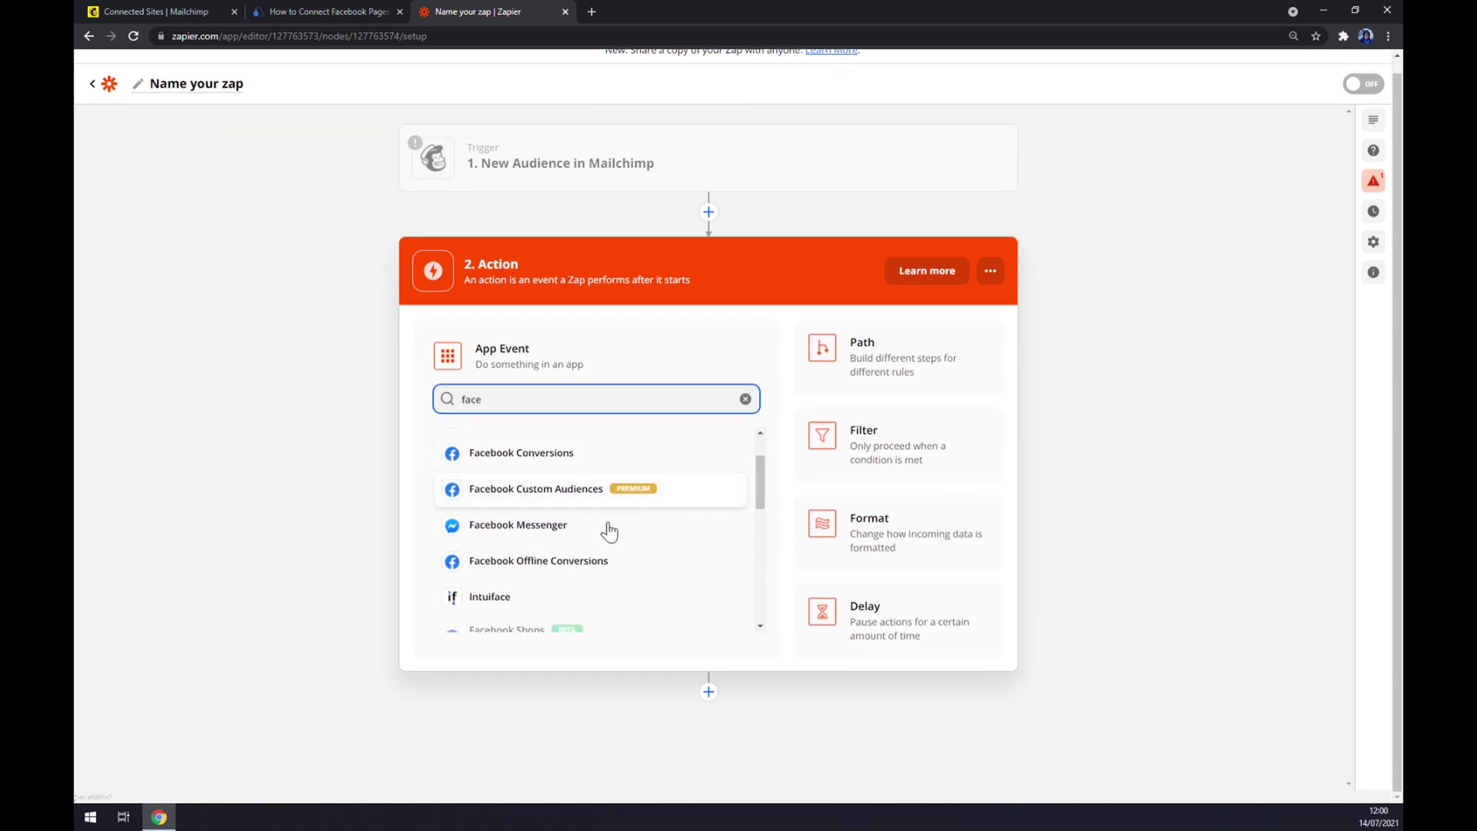
pyautogui.scroll(2, 565, 584)
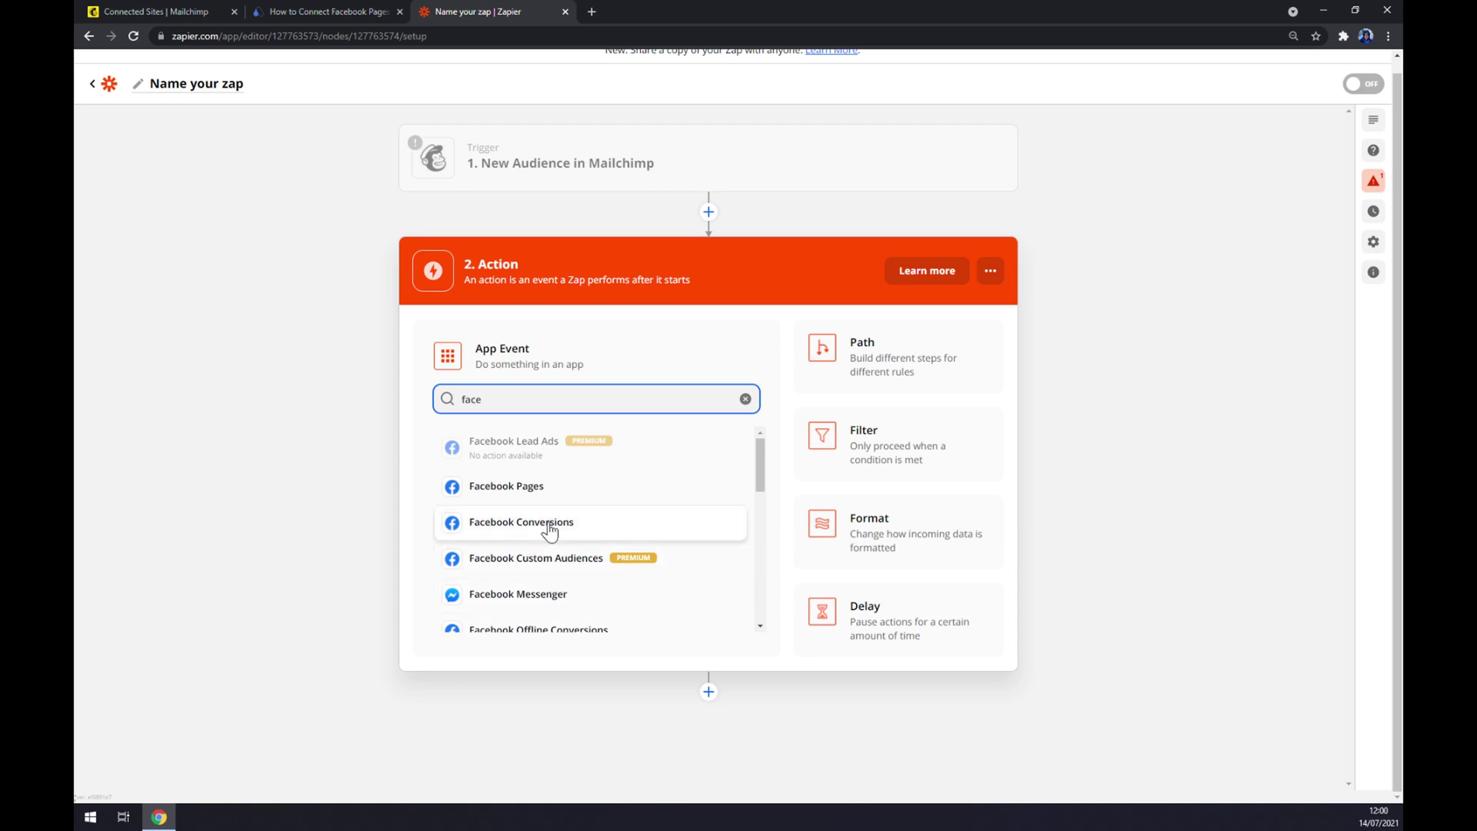
pyautogui.click(518, 487)
pyautogui.click(486, 452)
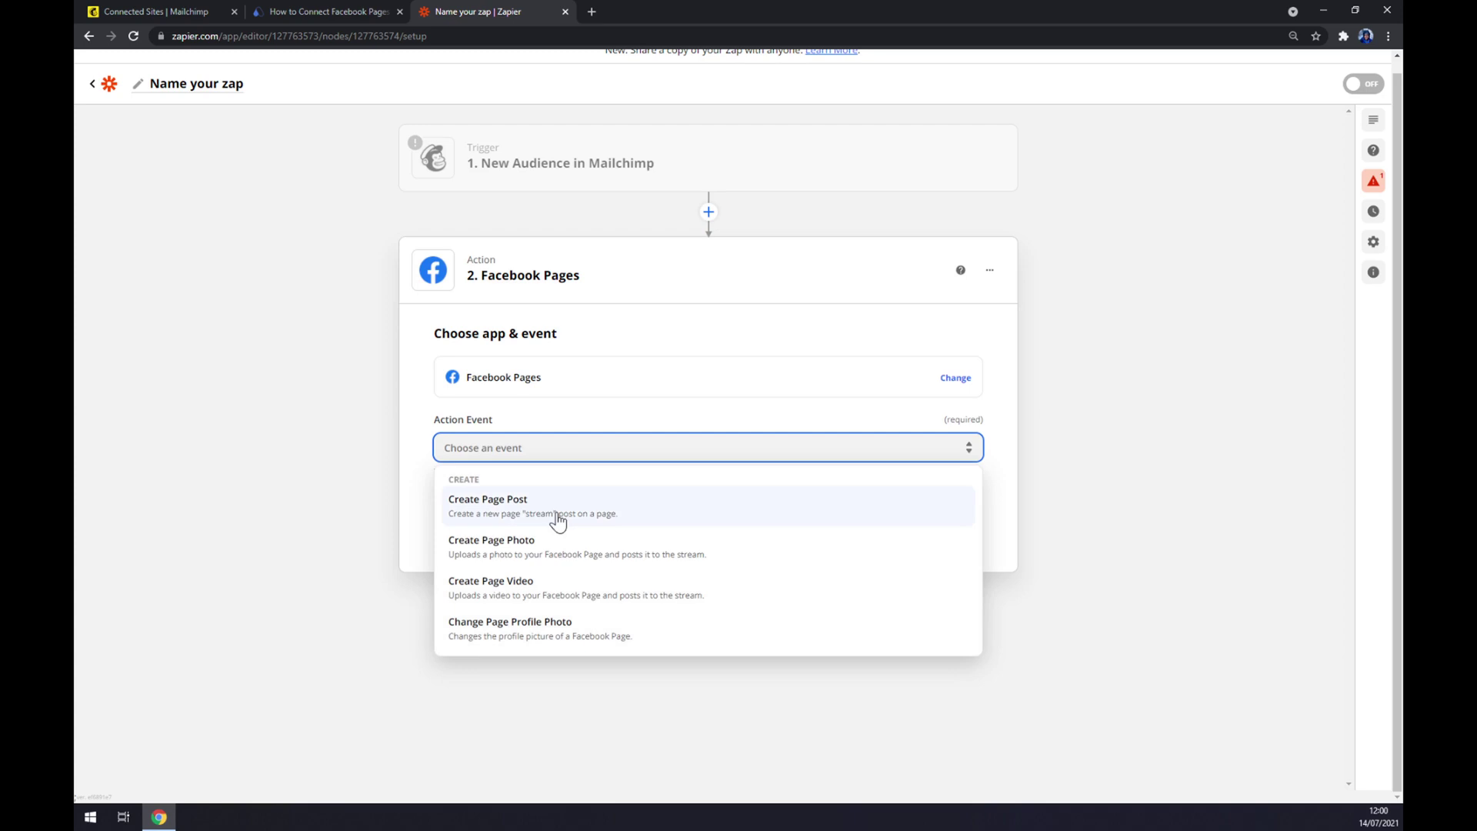
pyautogui.click(545, 550)
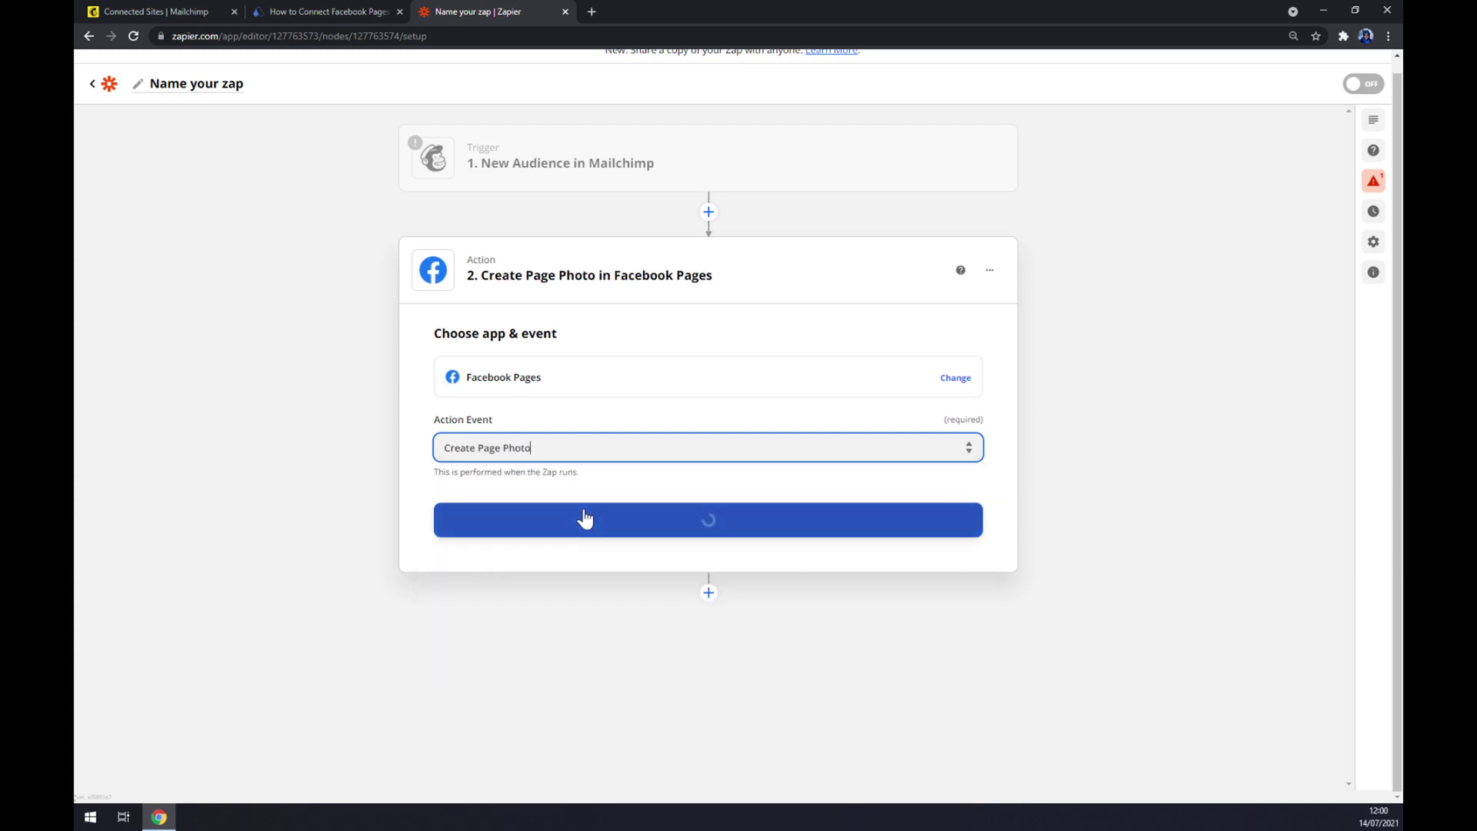
pyautogui.click(627, 524)
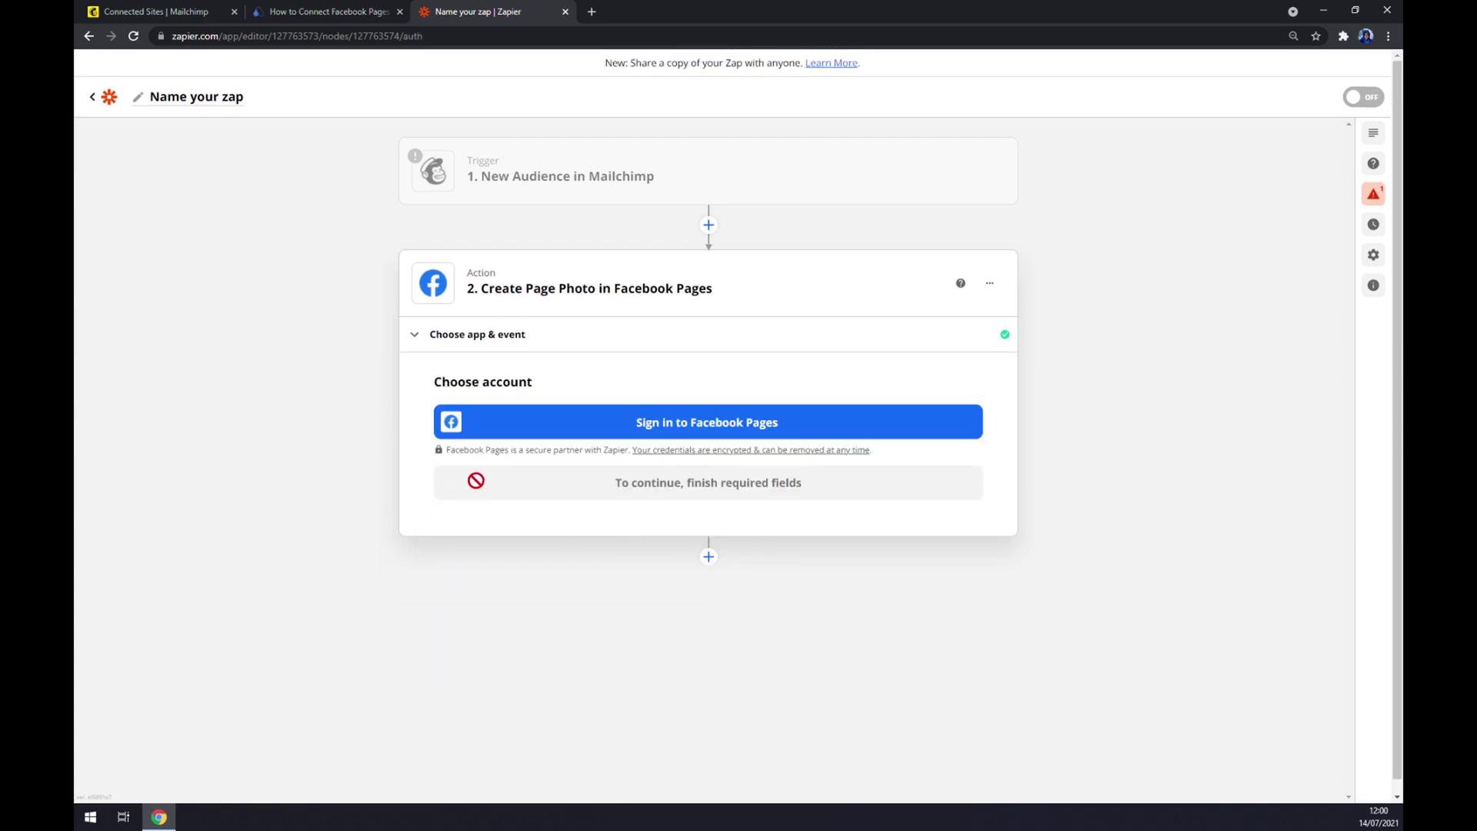